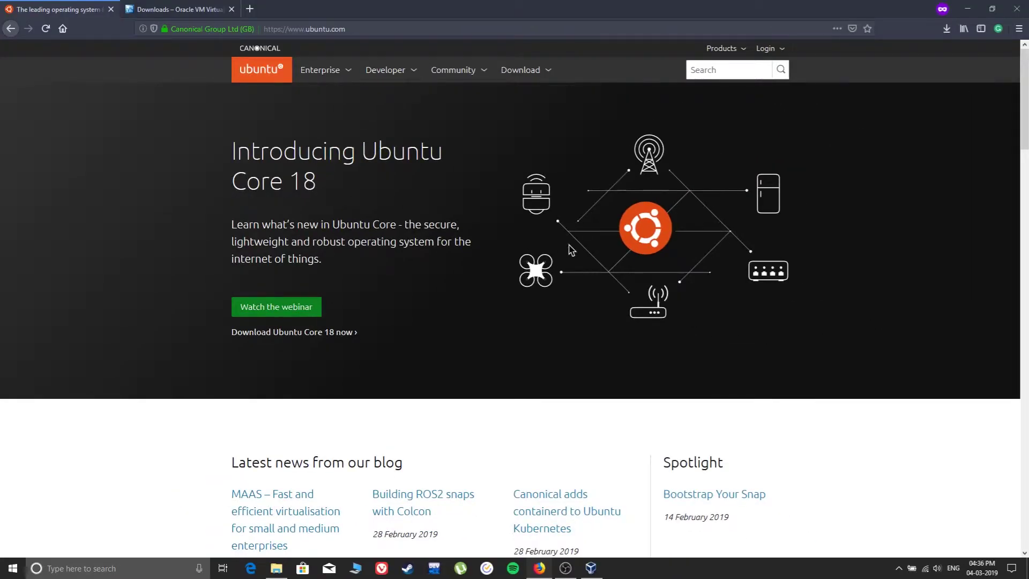
- Go from ubuntu.com's Download menu to the Ubuntu Desktop page listing 18.04.2 LTS and 18.10
scroll(571, 250, down, 3)
scroll(571, 250, up, 3)
scroll(400, 332, down, 3)
scroll(400, 328, down, 8)
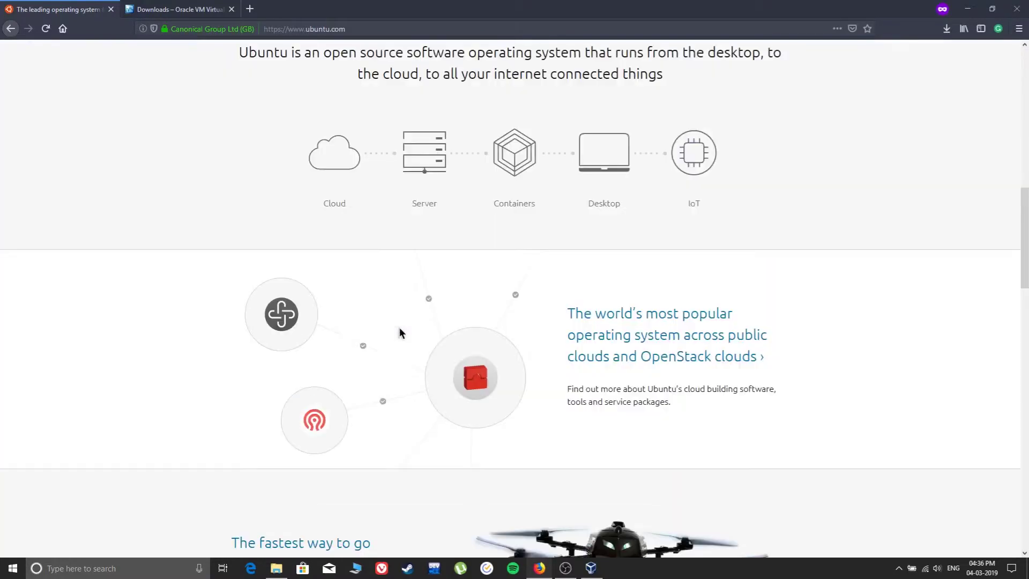
scroll(400, 327, up, 5)
scroll(400, 328, up, 8)
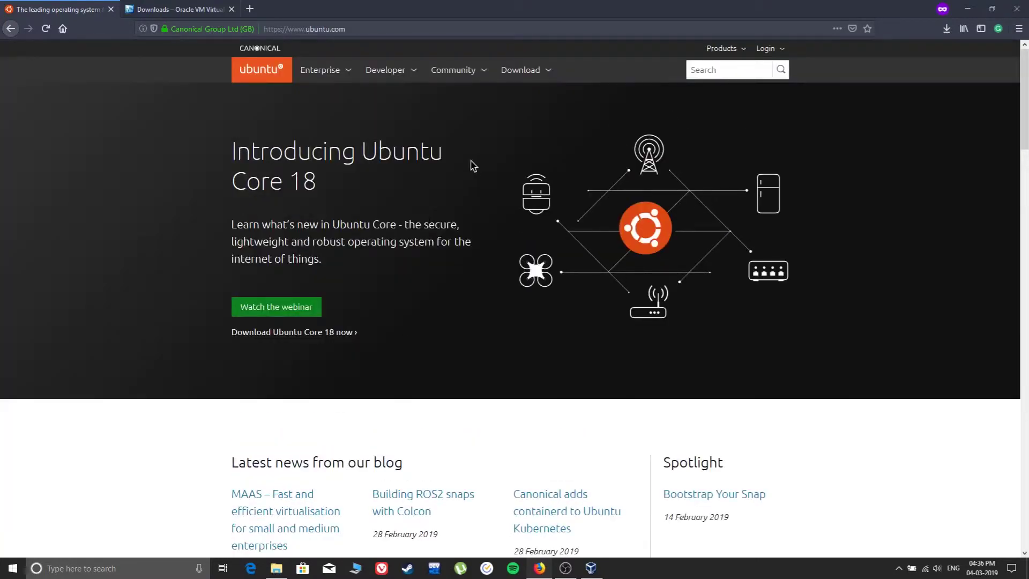
click(529, 72)
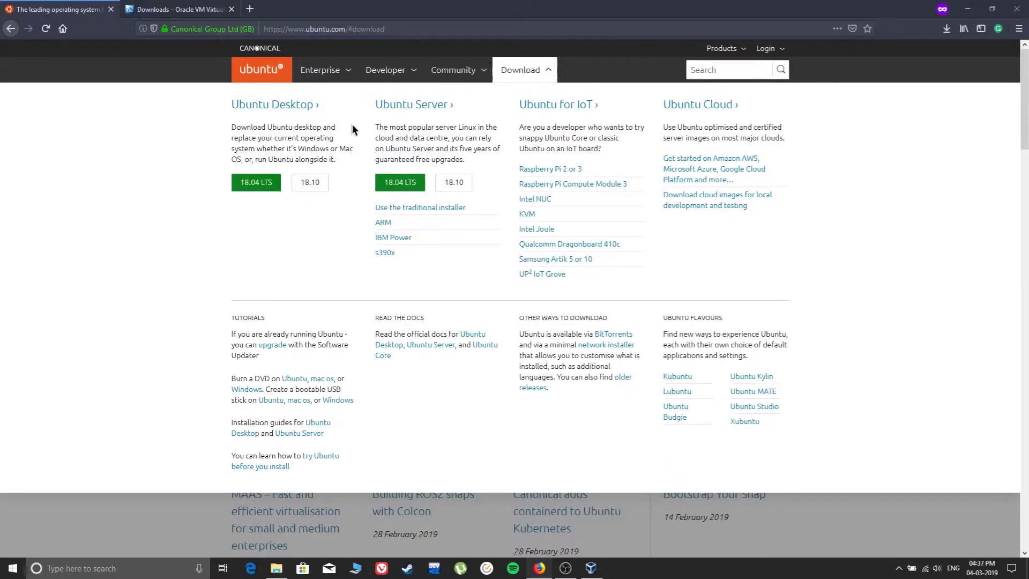
click(295, 111)
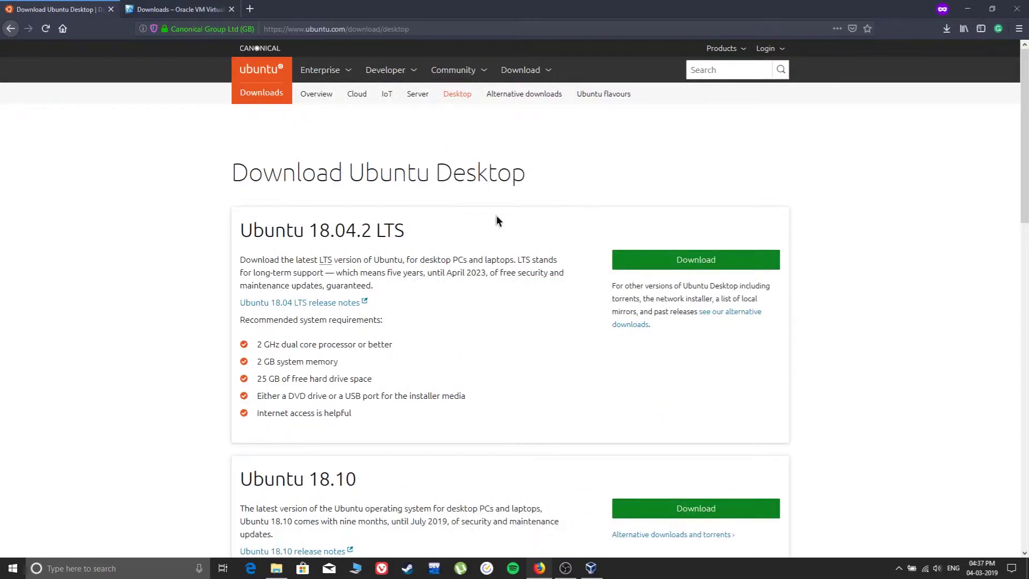
scroll(497, 216, down, 3)
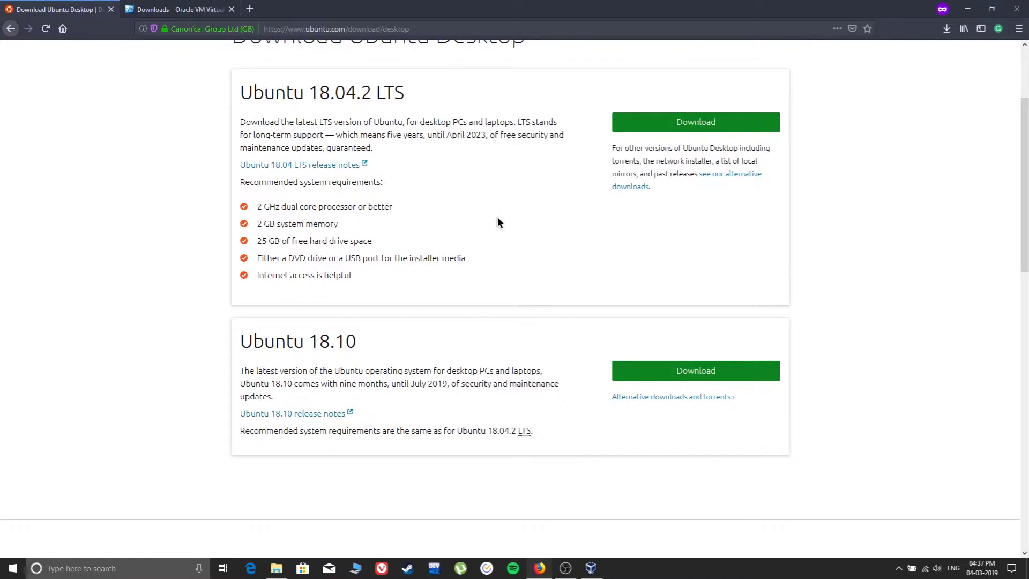
scroll(497, 218, up, 1)
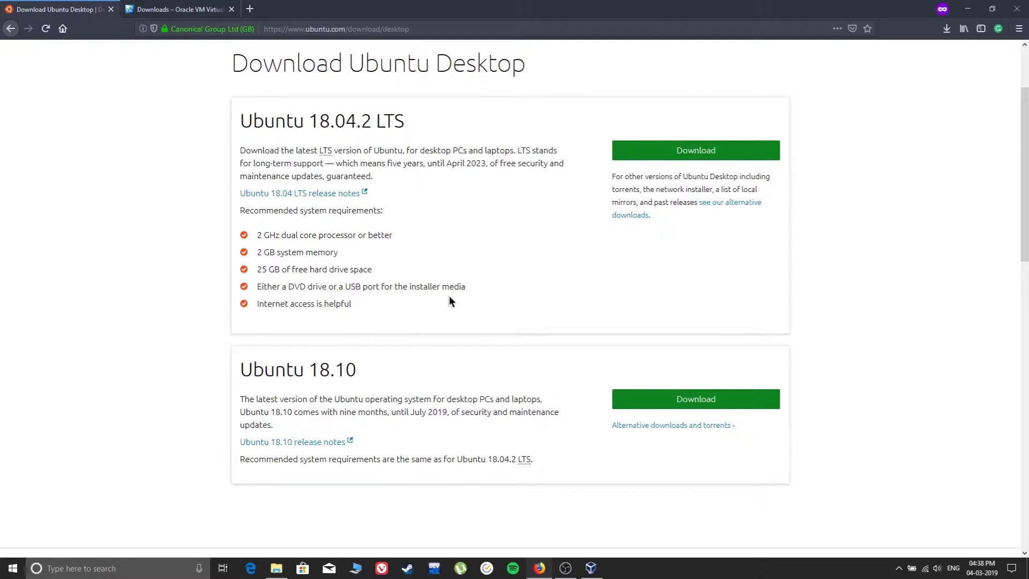
- Save the Ubuntu 18.04.2 LTS desktop ISO file to the computer
click(675, 156)
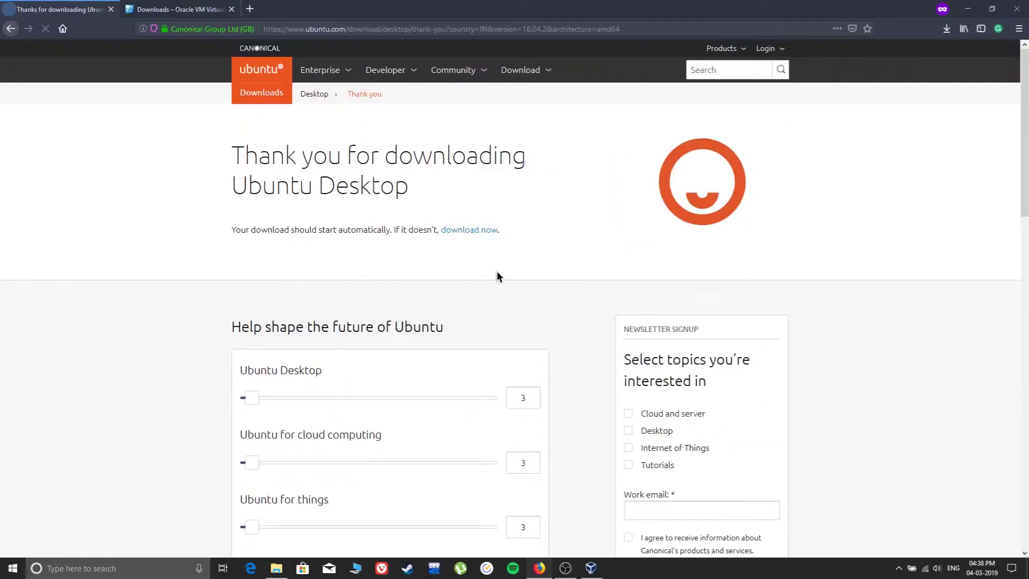
scroll(499, 271, down, 6)
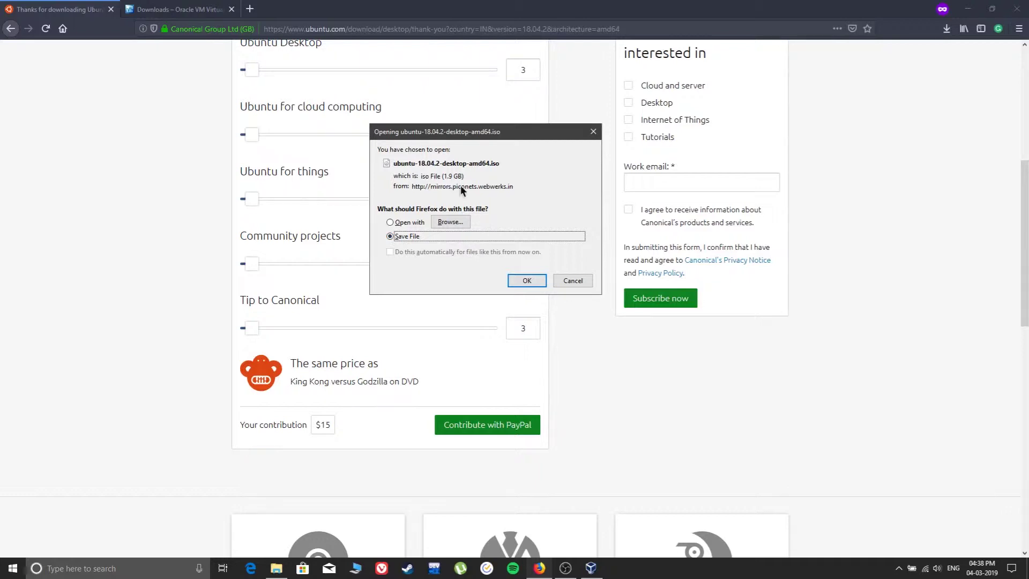
click(528, 282)
- Check the ubuntu-18.04.2-desktop-amd64.iso progress in Firefox's download list
scroll(645, 368, up, 3)
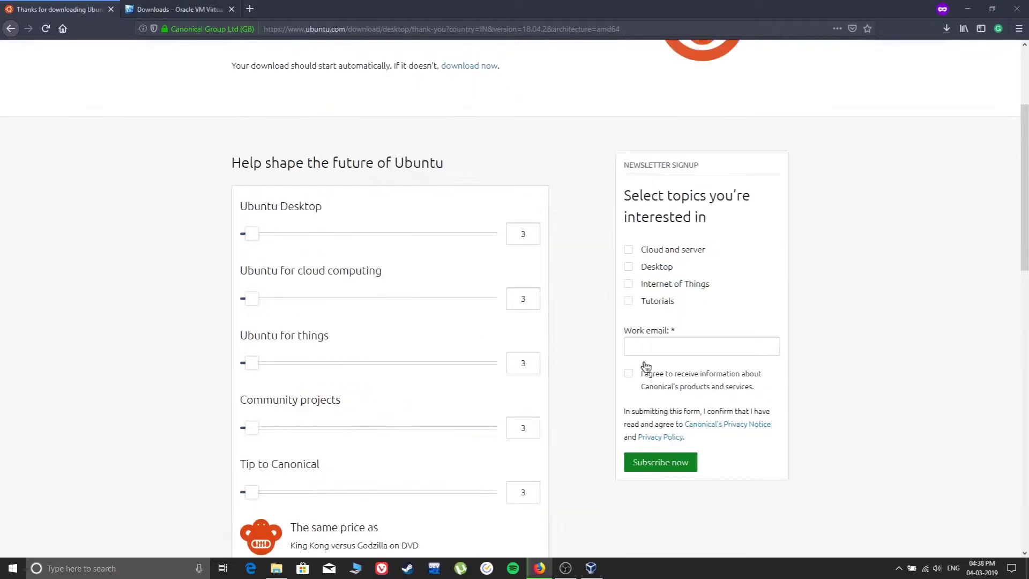
scroll(612, 344, up, 2)
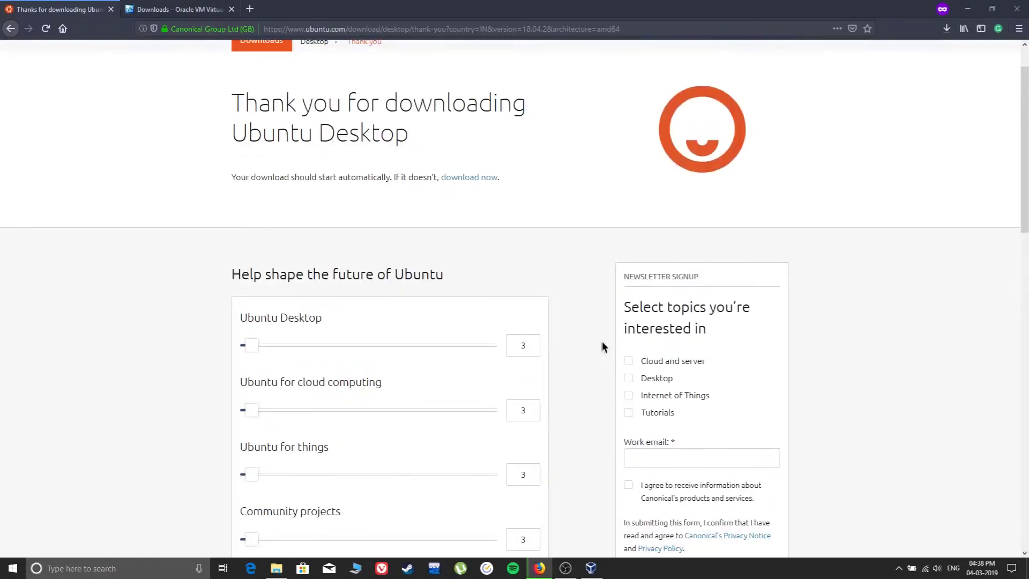
scroll(602, 343, down, 8)
scroll(602, 346, up, 5)
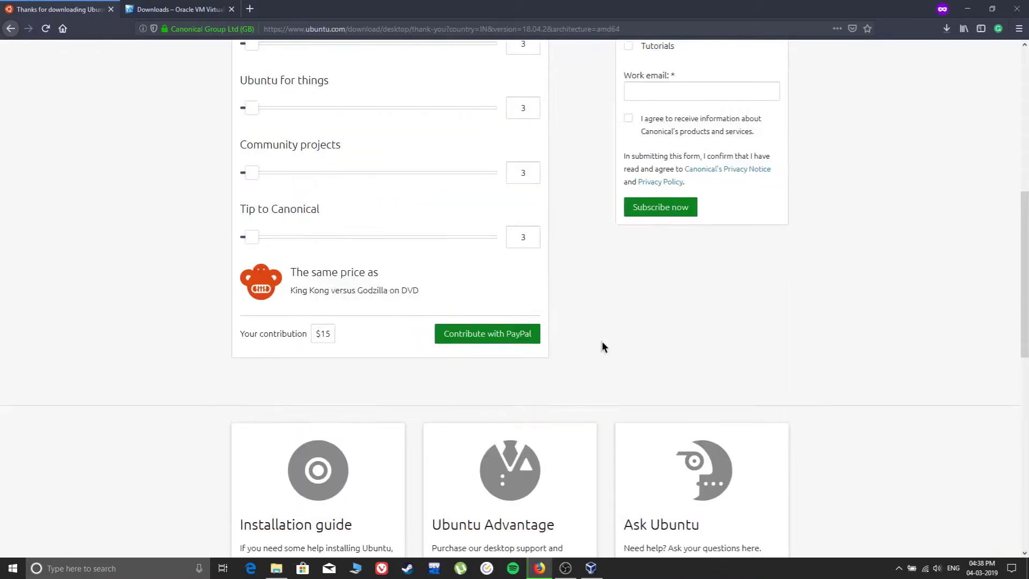
click(945, 29)
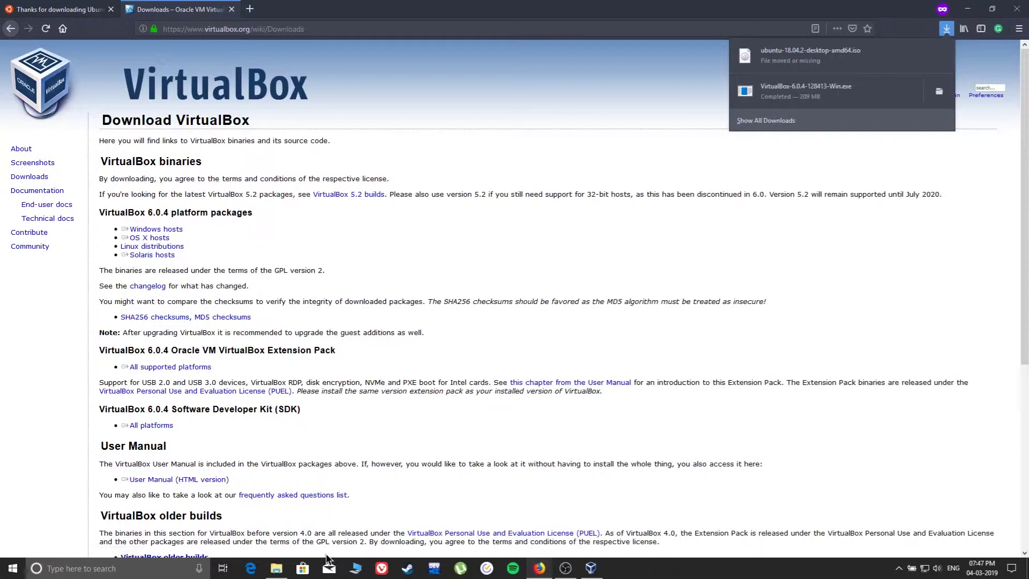
- Switch from Firefox to the Oracle VM VirtualBox Manager window via the taskbar
mouse_move(594, 569)
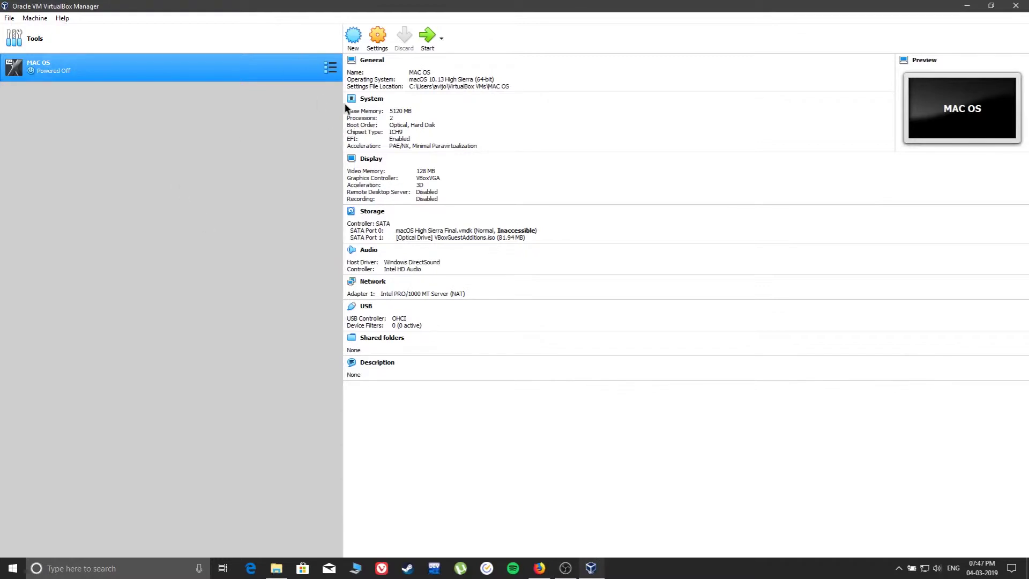
- Start a new virtual machine and name it Ubuntu
click(357, 49)
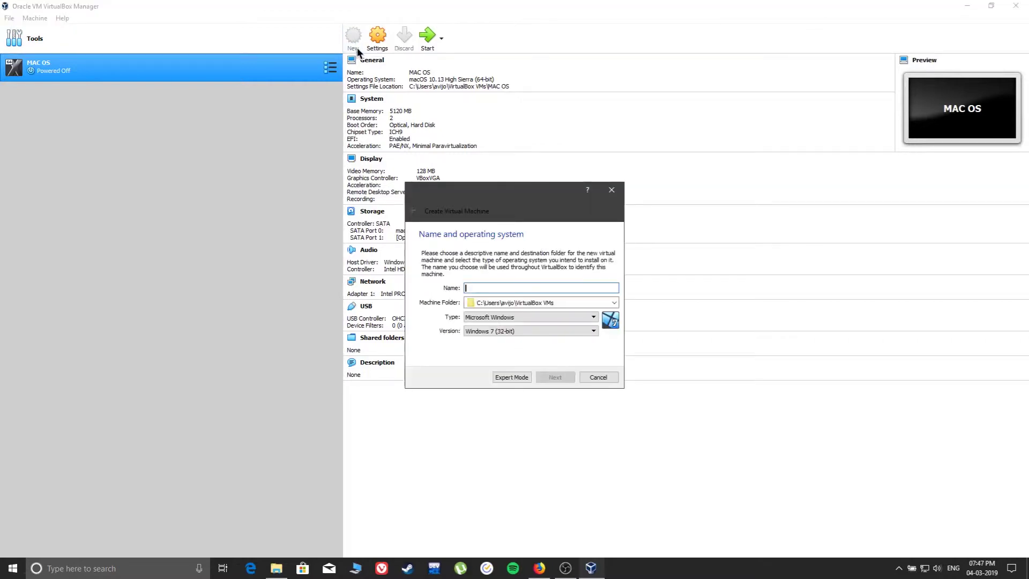
click(476, 289)
text(Ub)
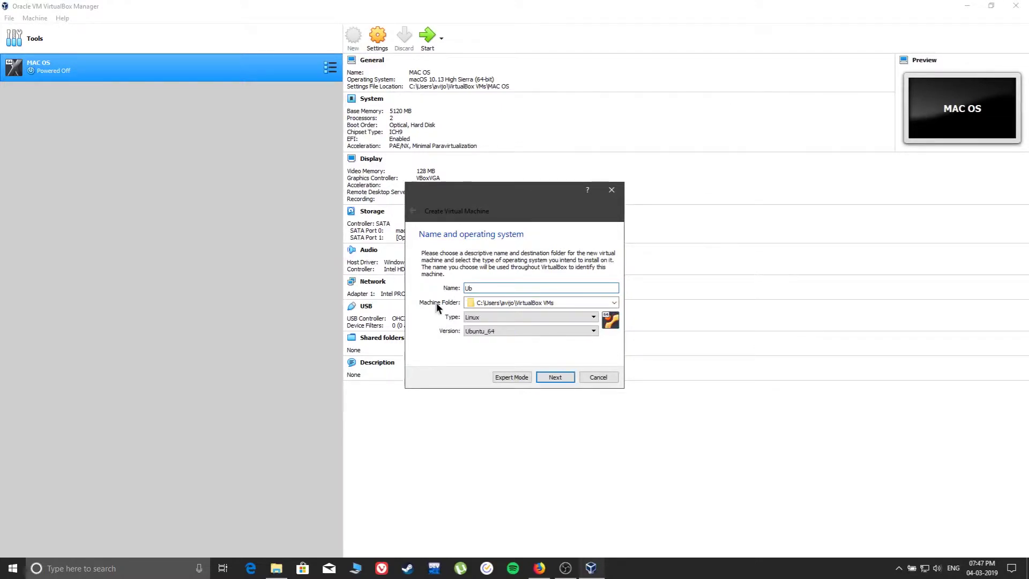
text(untu)
- Keep type Linux and version Ubuntu_64 for the new Ubuntu machine
click(545, 318)
click(545, 318)
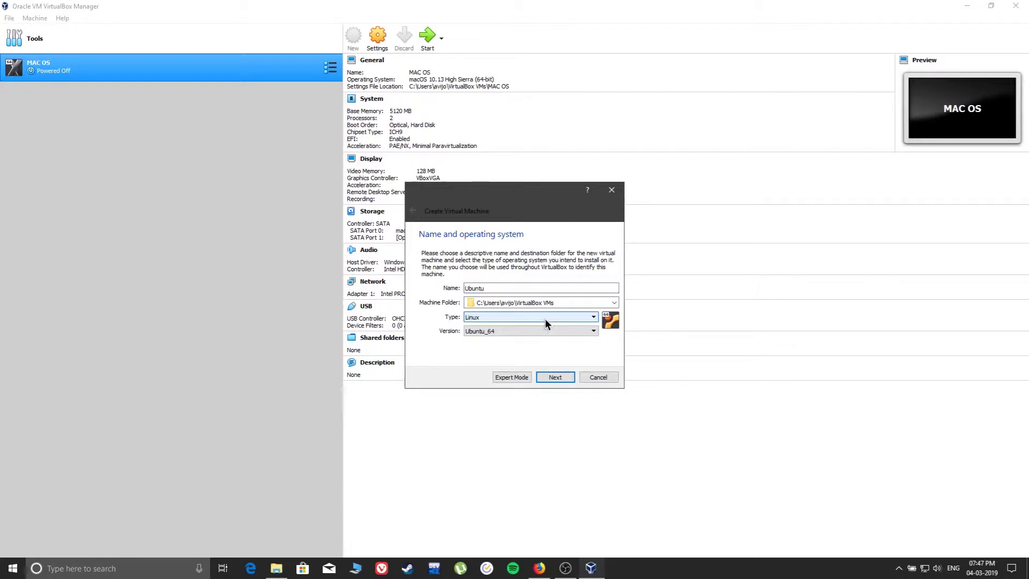
click(516, 331)
click(534, 314)
click(534, 314)
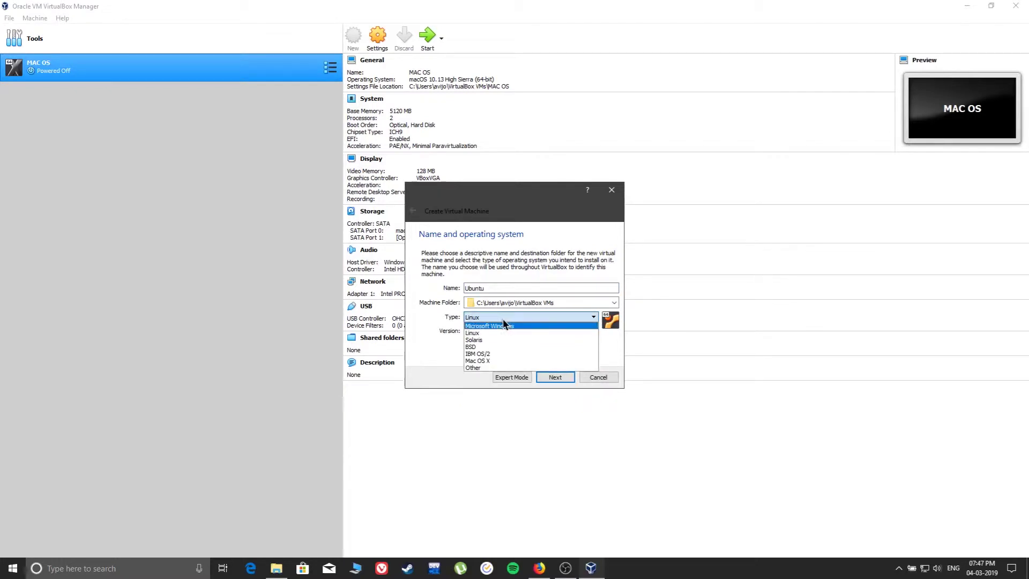
click(470, 331)
click(502, 331)
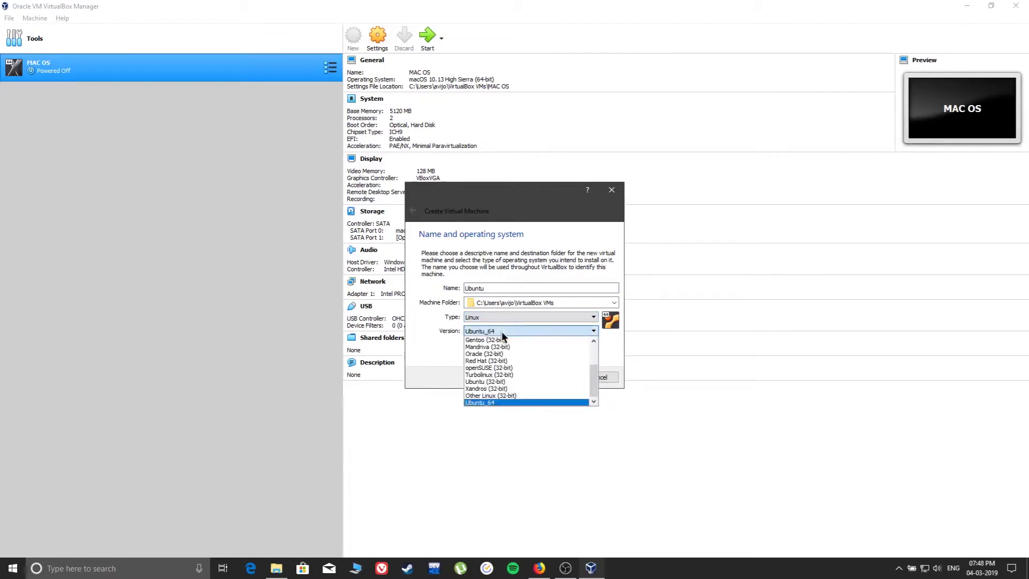
click(489, 316)
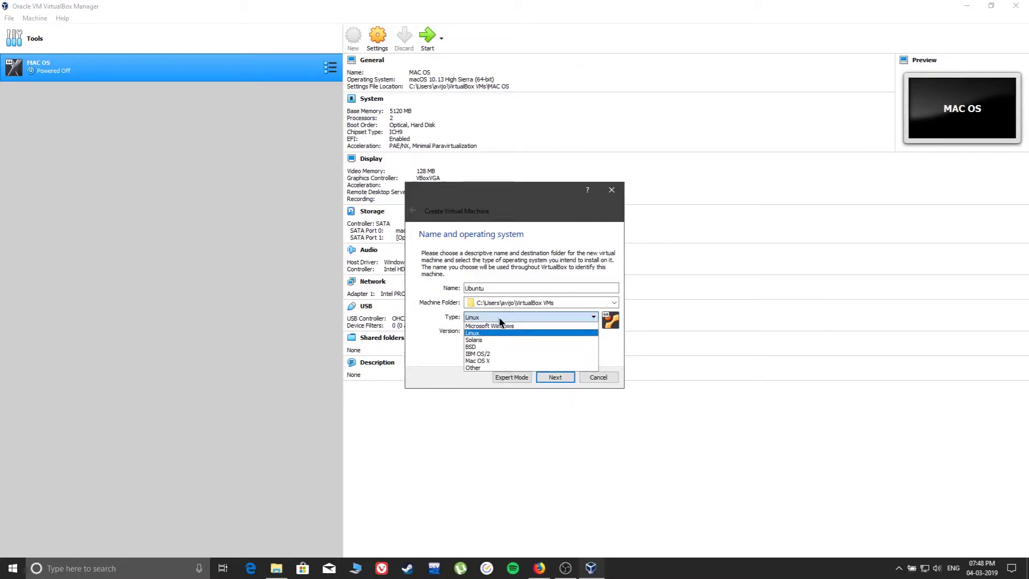
click(500, 317)
click(485, 330)
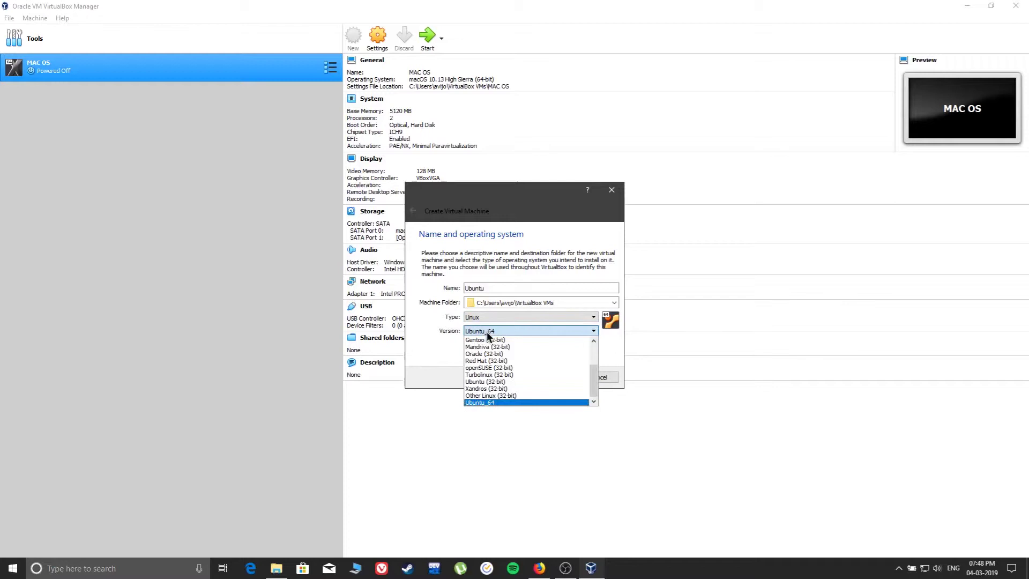
click(528, 331)
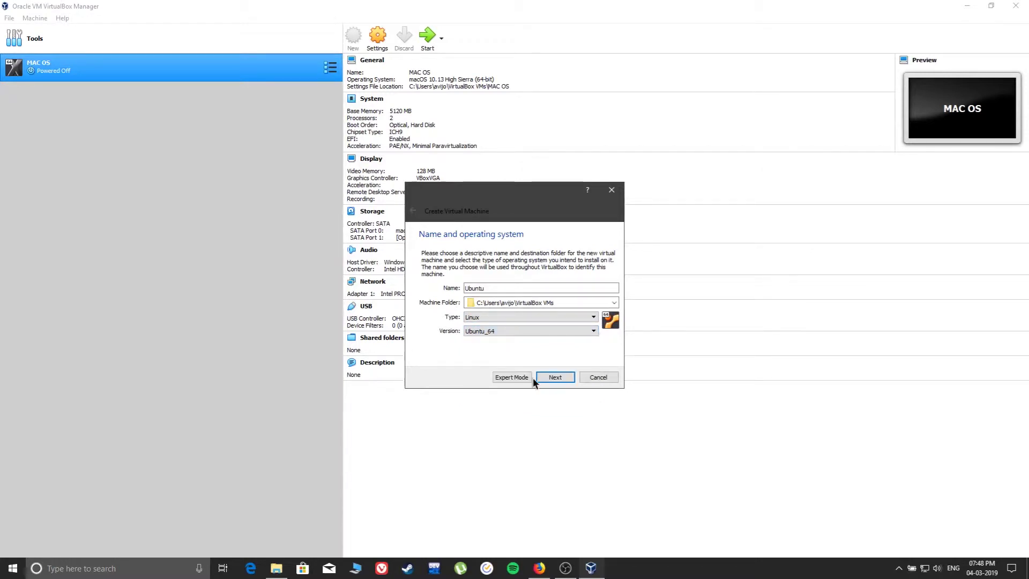
click(555, 379)
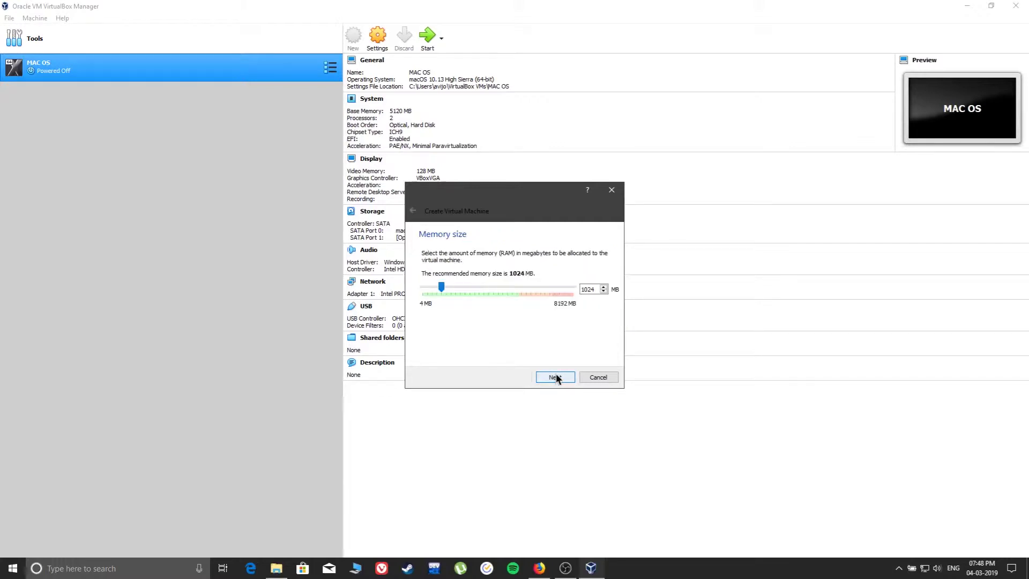
- Replace the 1024 MB default with 2048 MB of memory for the Ubuntu VM
double_click(586, 291)
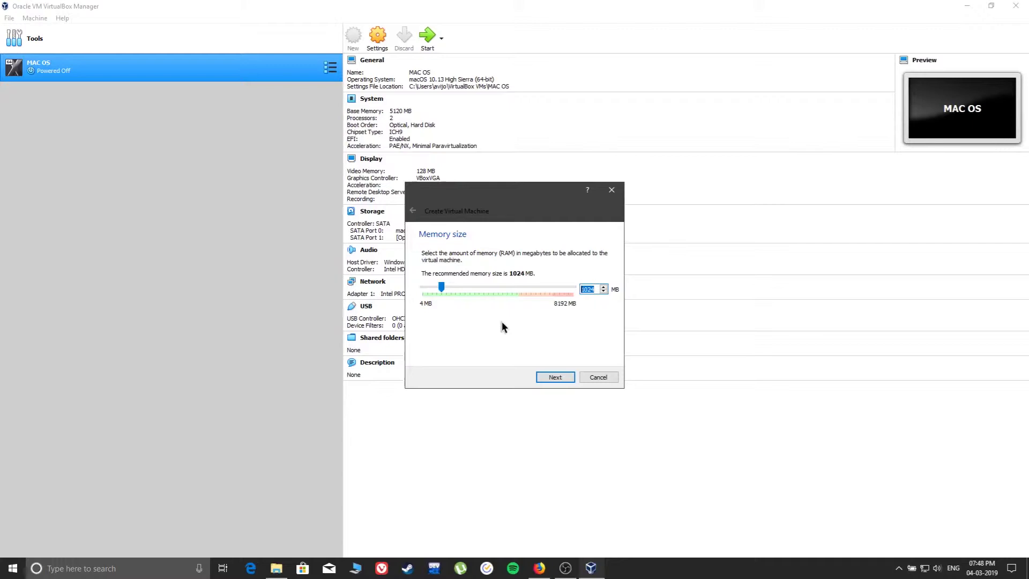
text(2048)
click(562, 378)
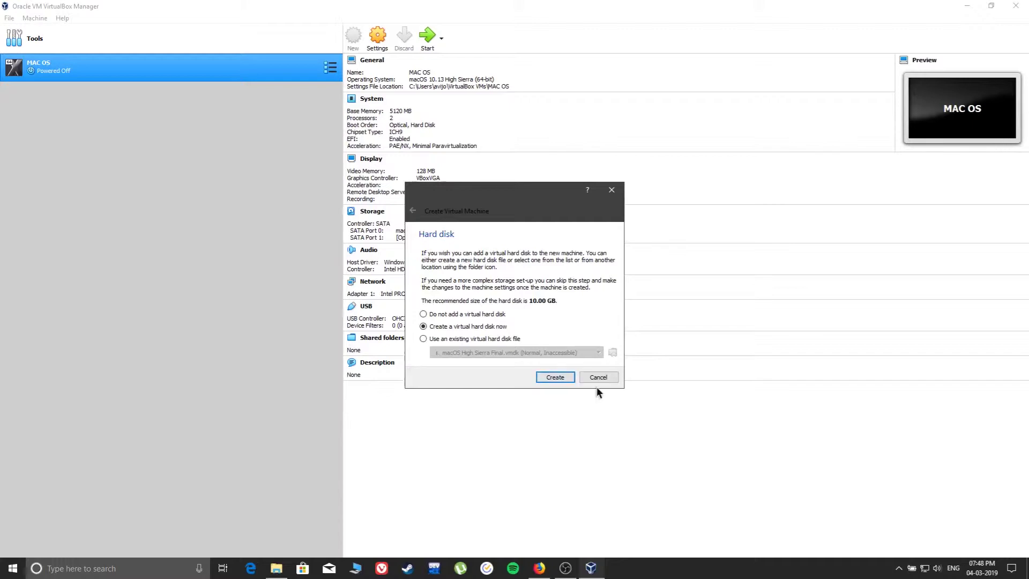
- Create a new VDI virtual hard disk and select fixed-size storage
click(555, 378)
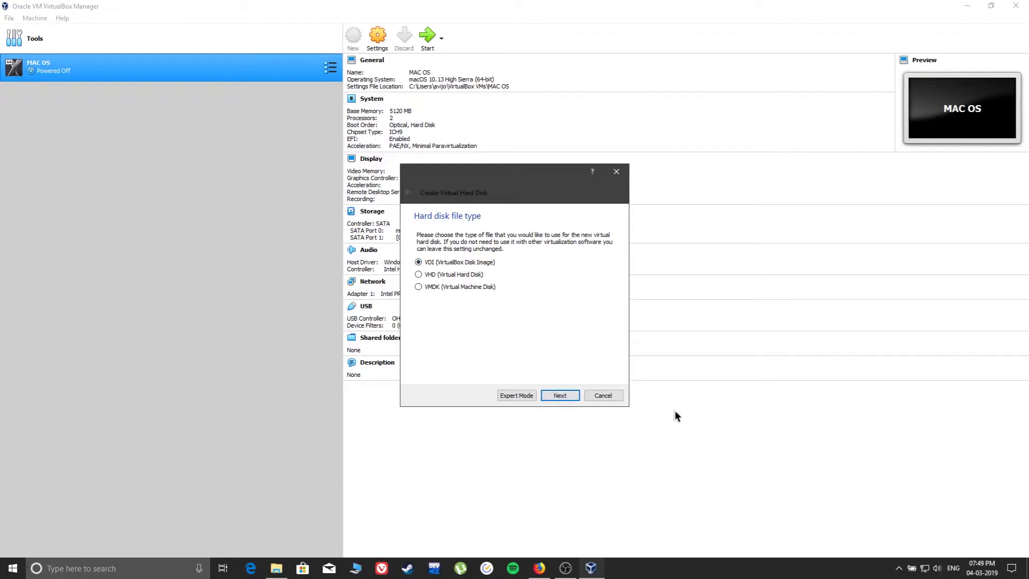
click(558, 394)
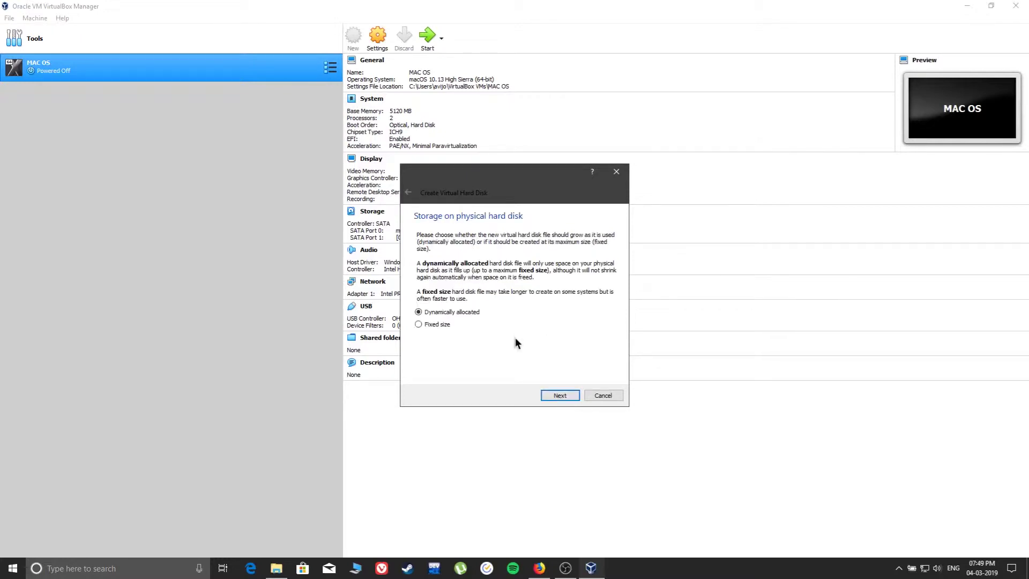
drag(407, 175, 417, 202)
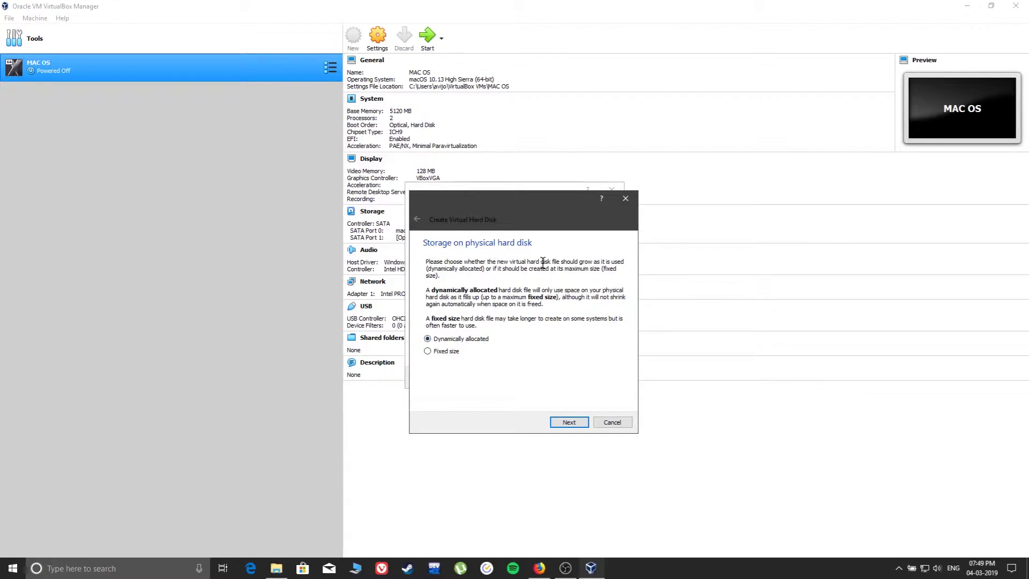
click(429, 352)
- Make Ubuntu.vdi dynamically allocated, enlarge it to about 32 GB, and create the VM
click(428, 339)
click(569, 422)
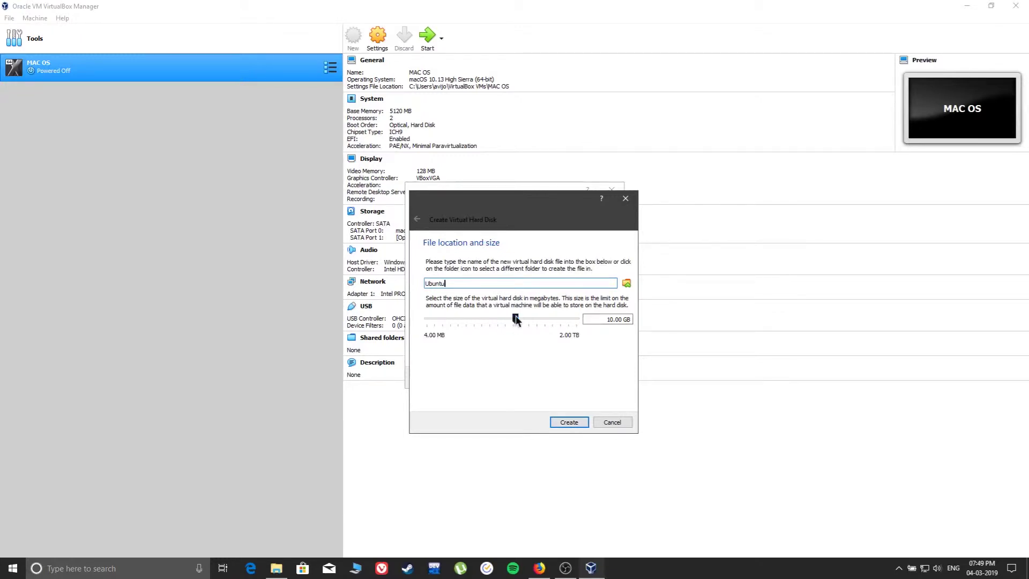
drag(515, 316, 530, 320)
click(568, 422)
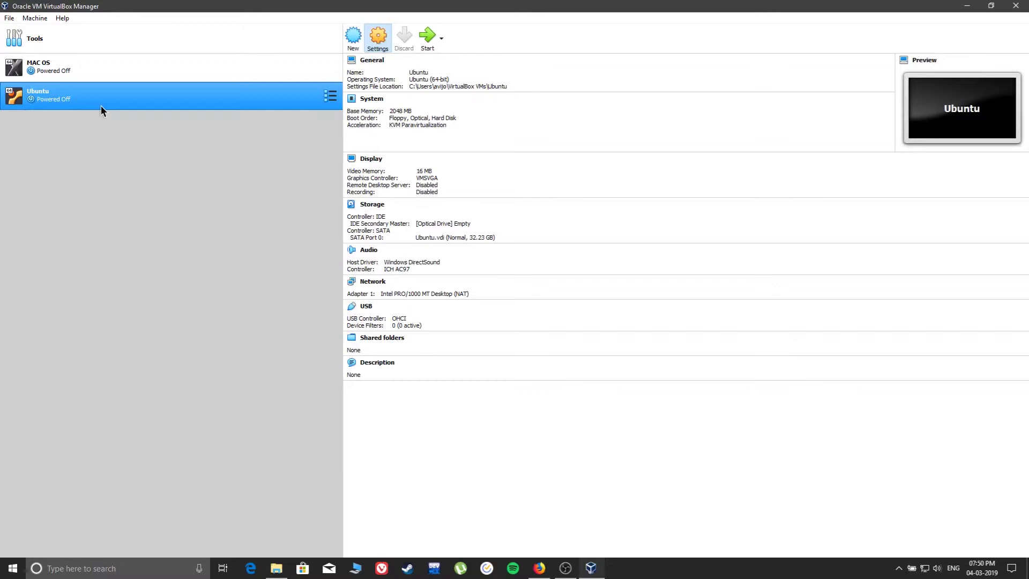
- Set Shared Clipboard and Drag'n'Drop to Bidirectional in the Ubuntu VM's General > Advanced settings
click(378, 38)
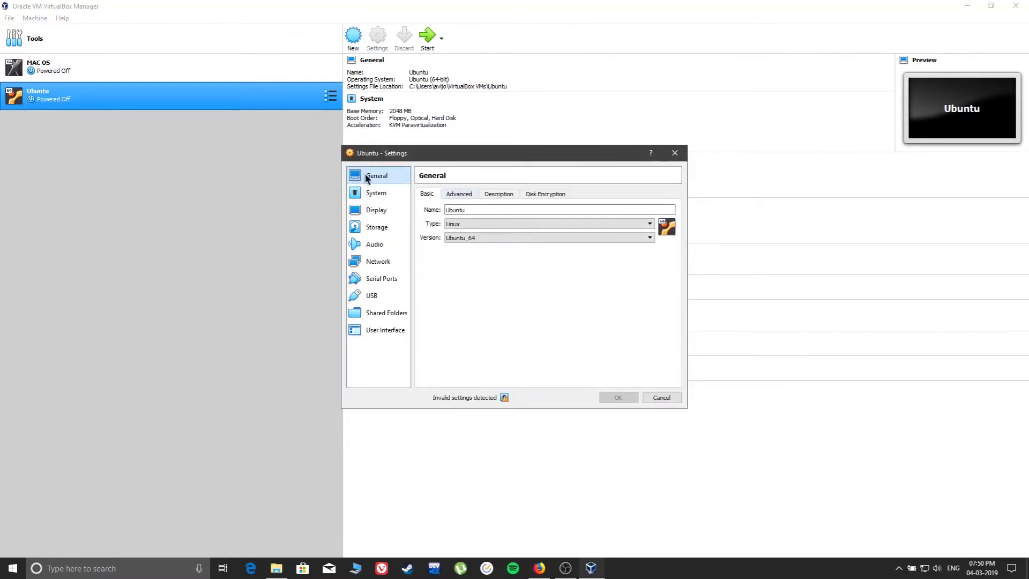
click(452, 193)
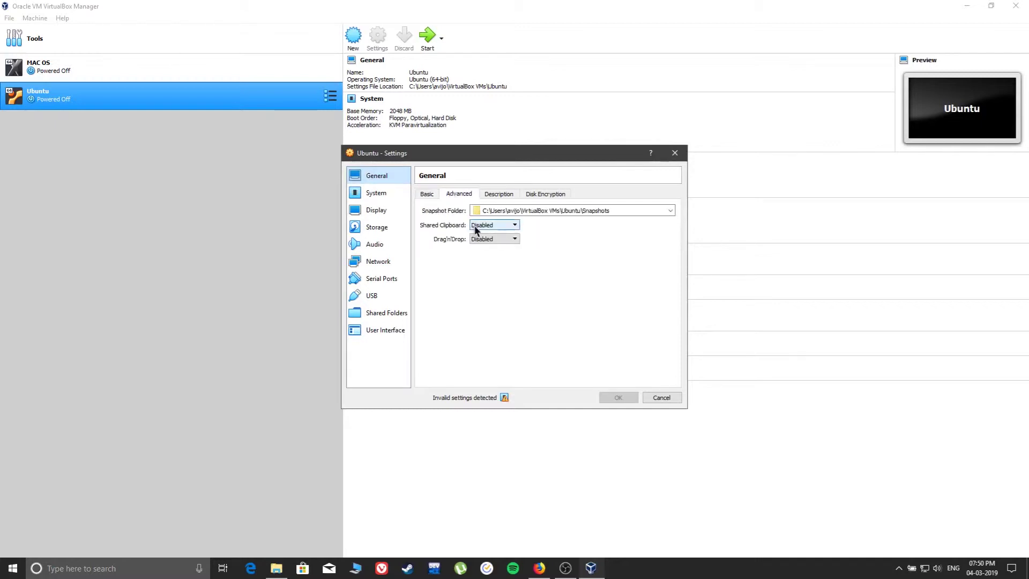
click(505, 225)
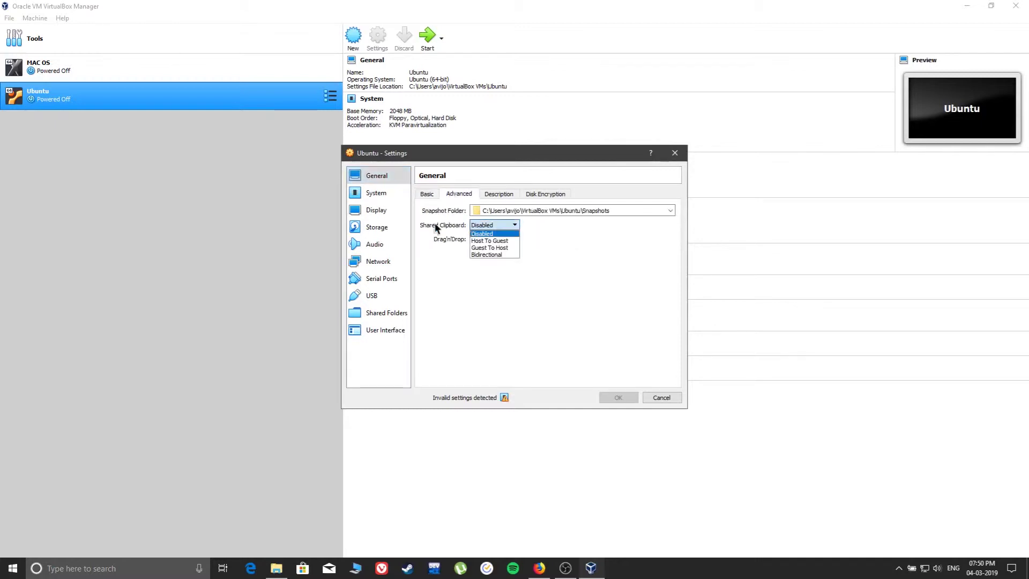
click(505, 255)
click(505, 240)
click(500, 268)
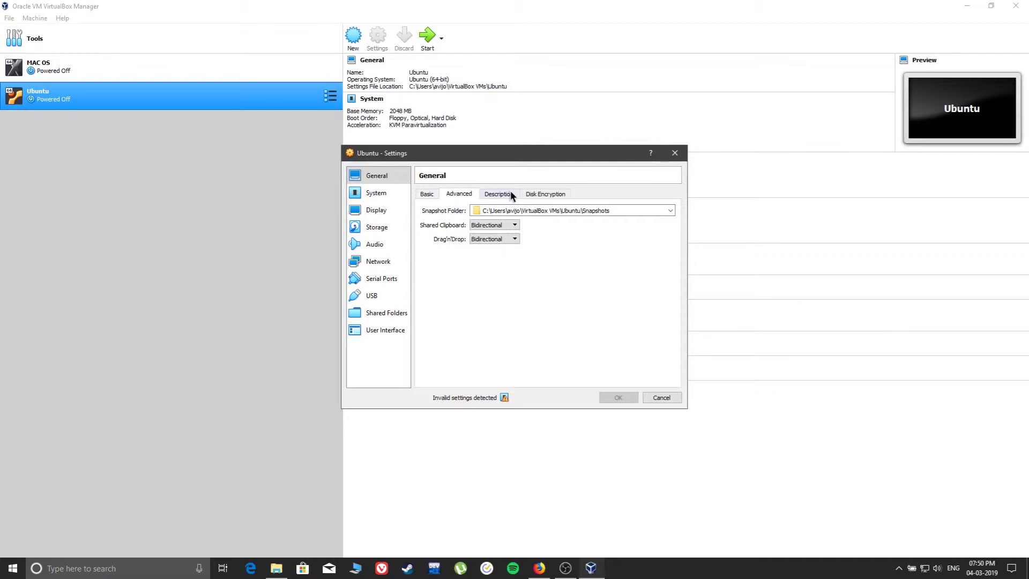
- Review Disk Encryption, System processor and acceleration, and Display pages, ending on Storage
click(541, 193)
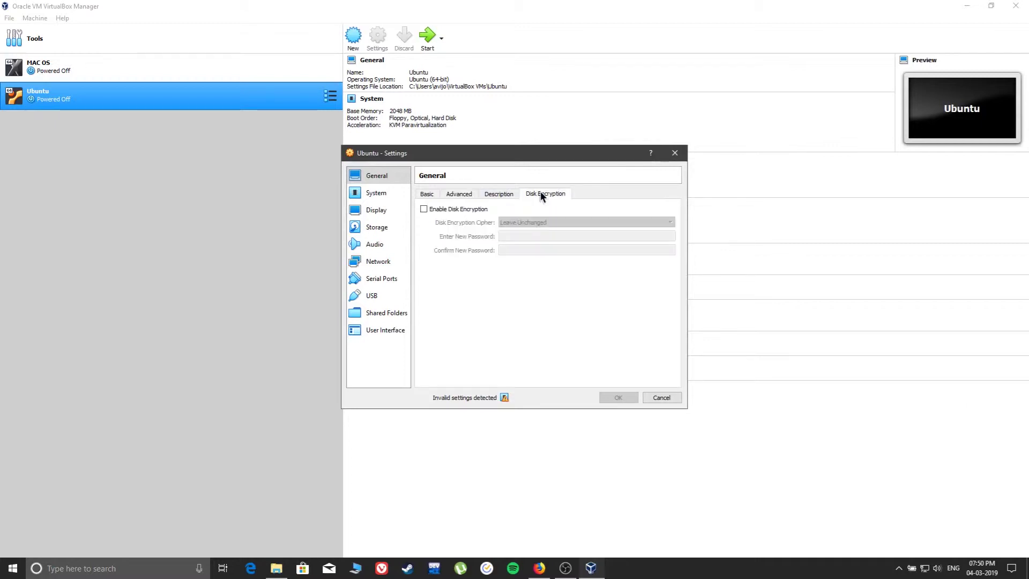
click(377, 195)
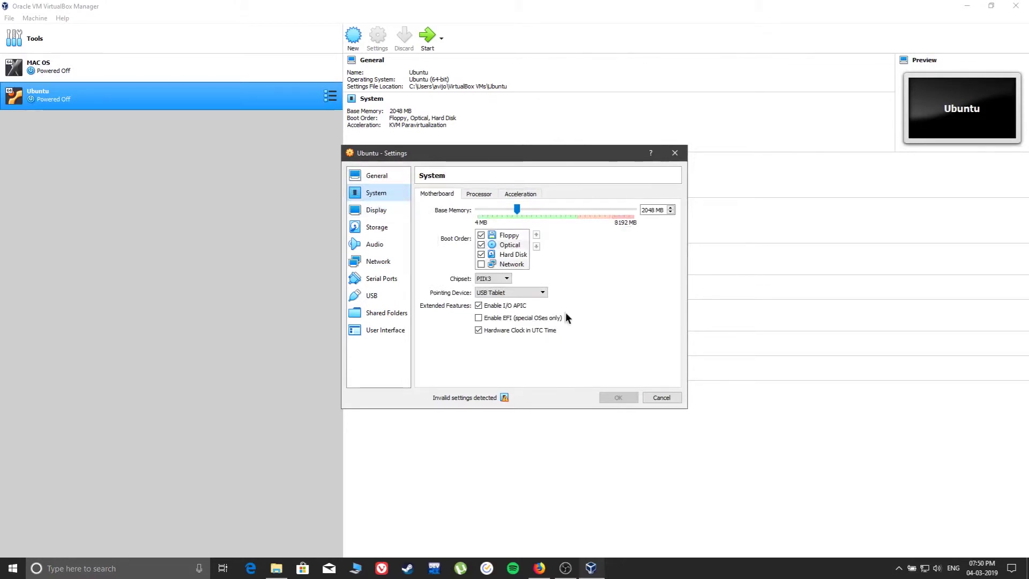
click(475, 196)
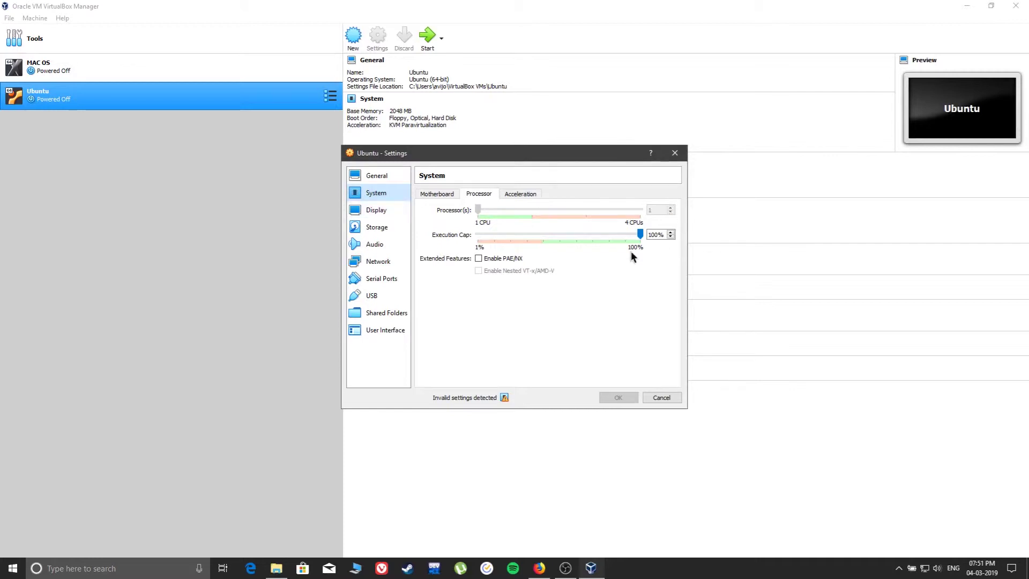
click(511, 194)
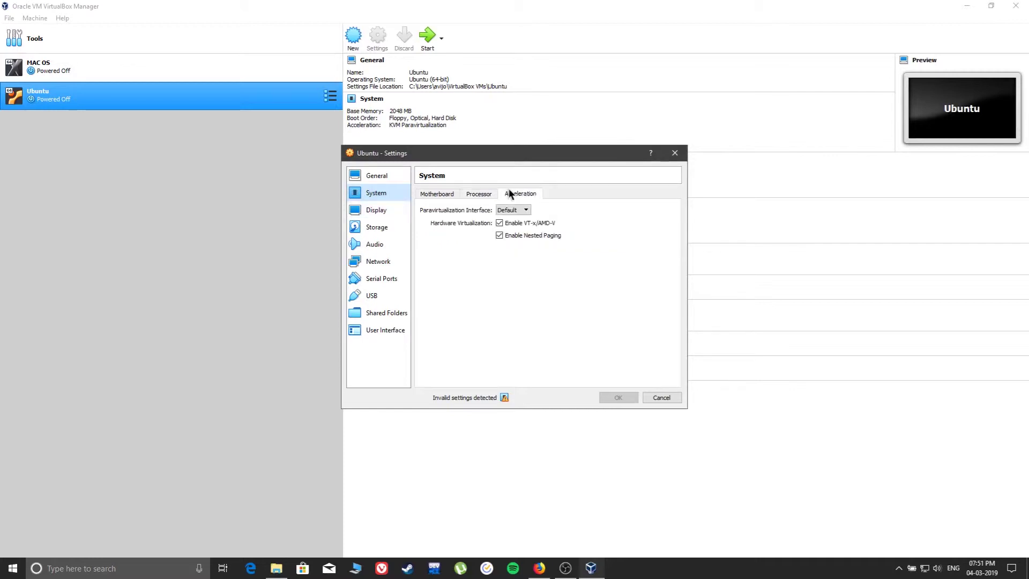
click(377, 210)
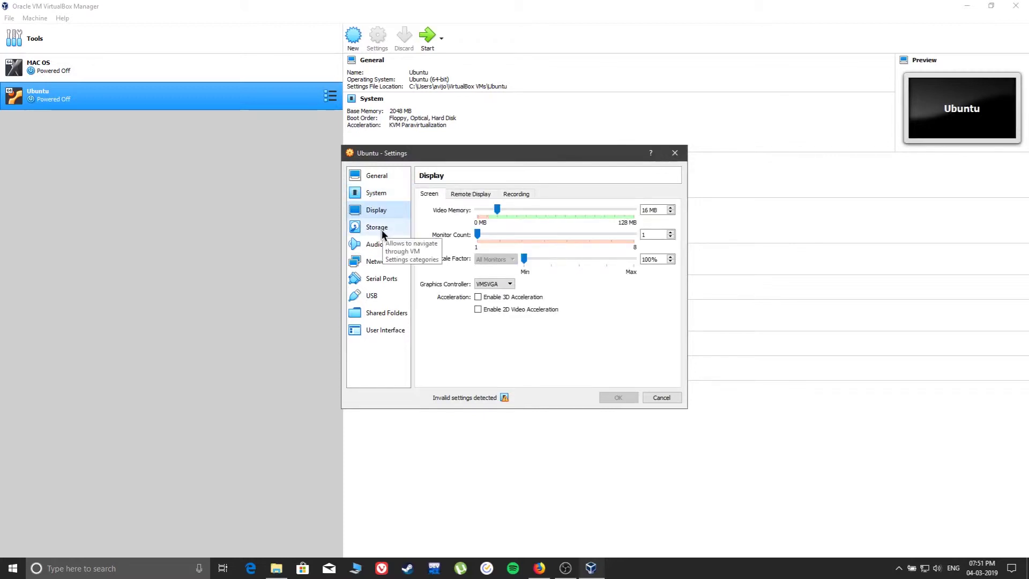
click(381, 229)
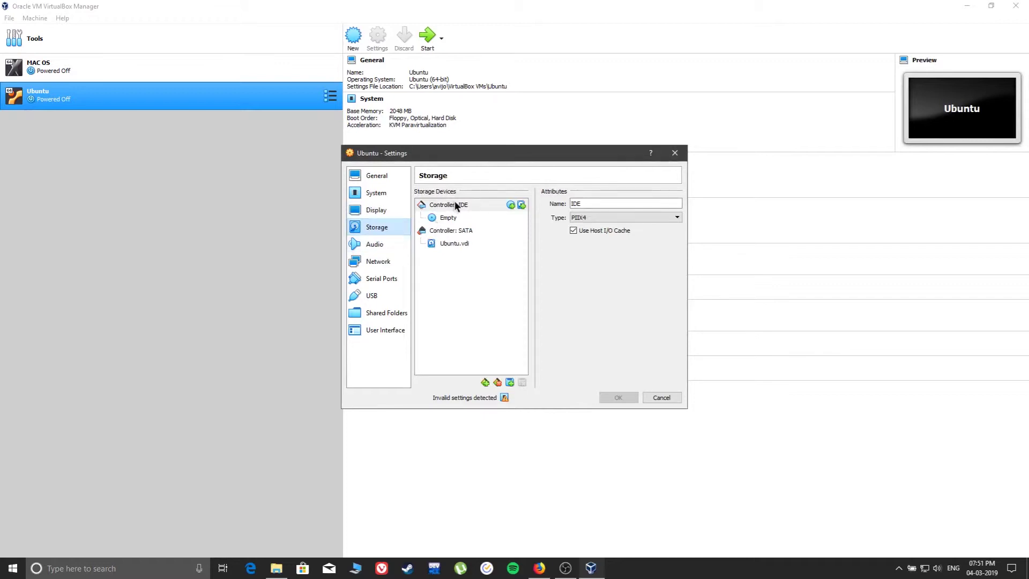
- Attach E:\SOFTWARES\ubuntu-18.04.2-desktop-amd64 ISO to the Ubuntu VM's empty optical drive
click(442, 217)
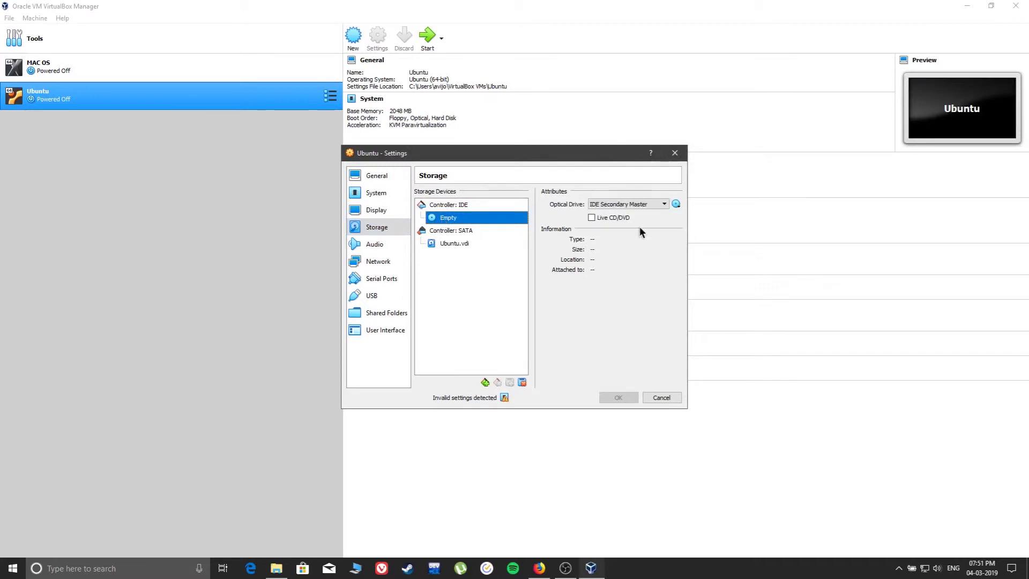
click(675, 206)
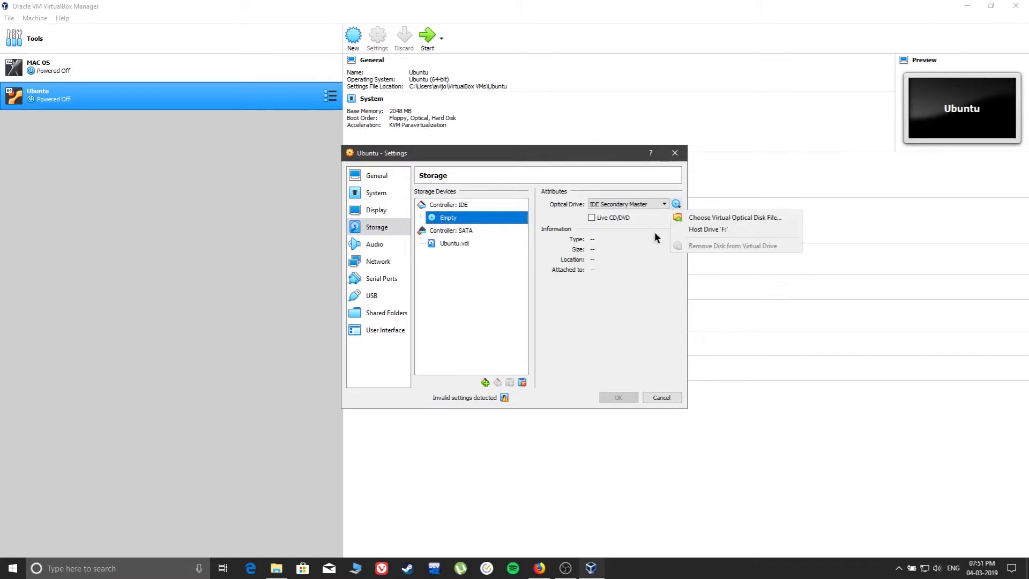
click(699, 220)
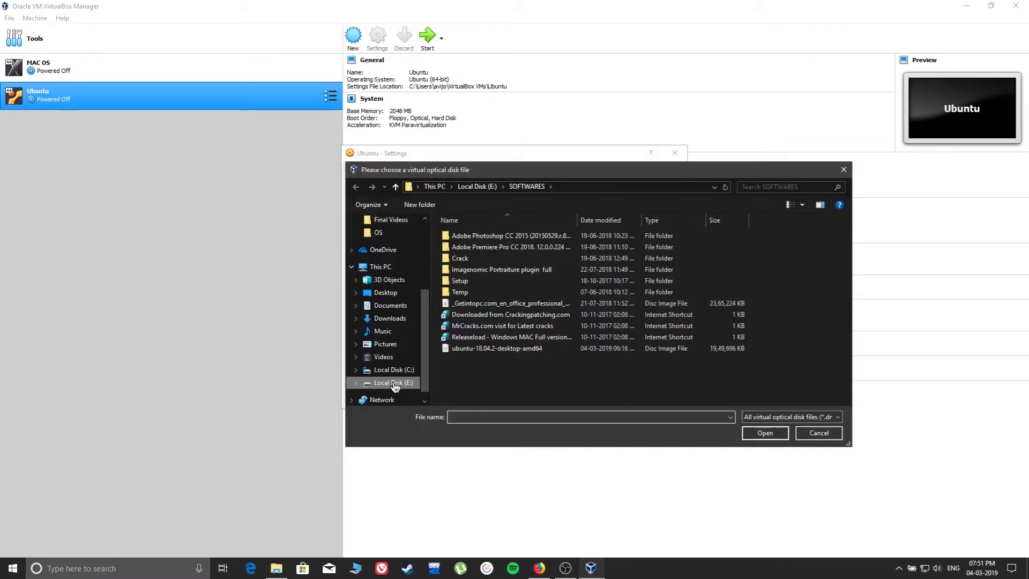
click(395, 383)
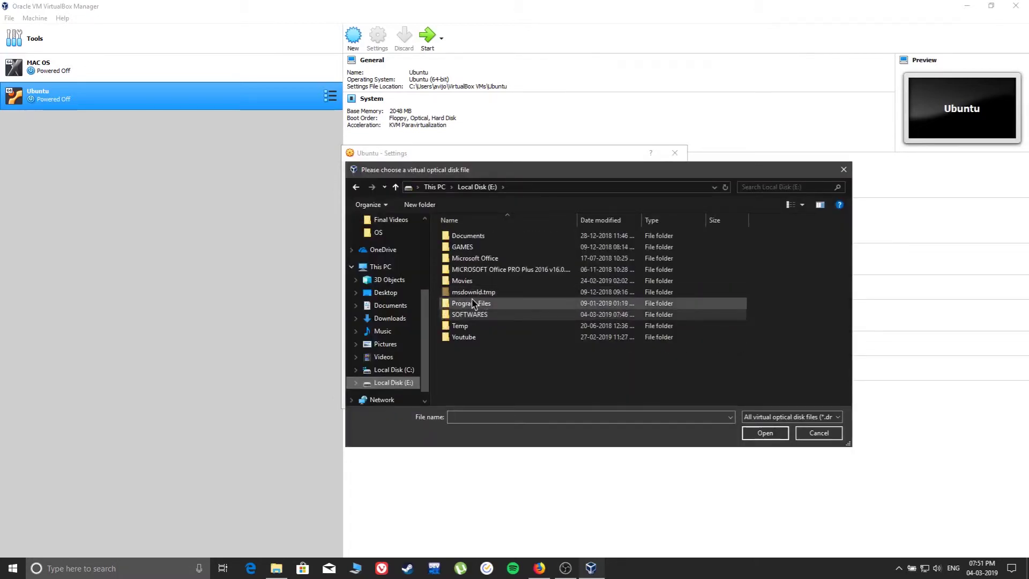
double_click(470, 314)
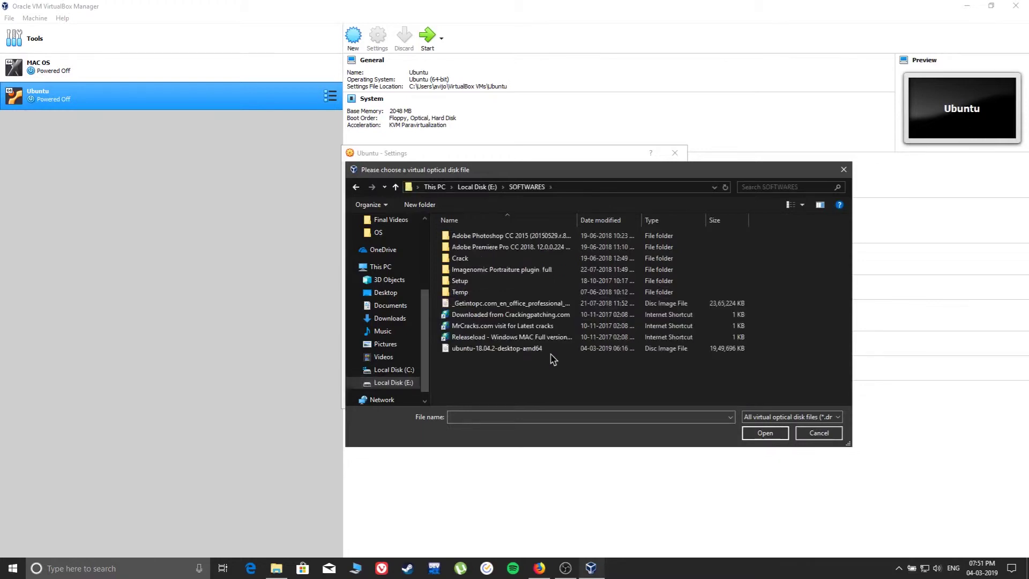
click(637, 348)
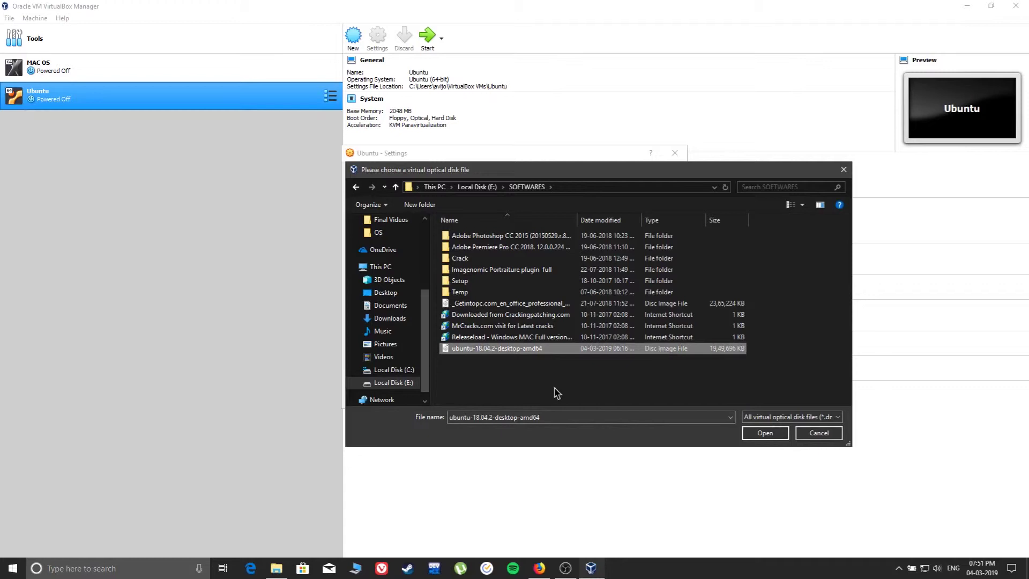
click(765, 433)
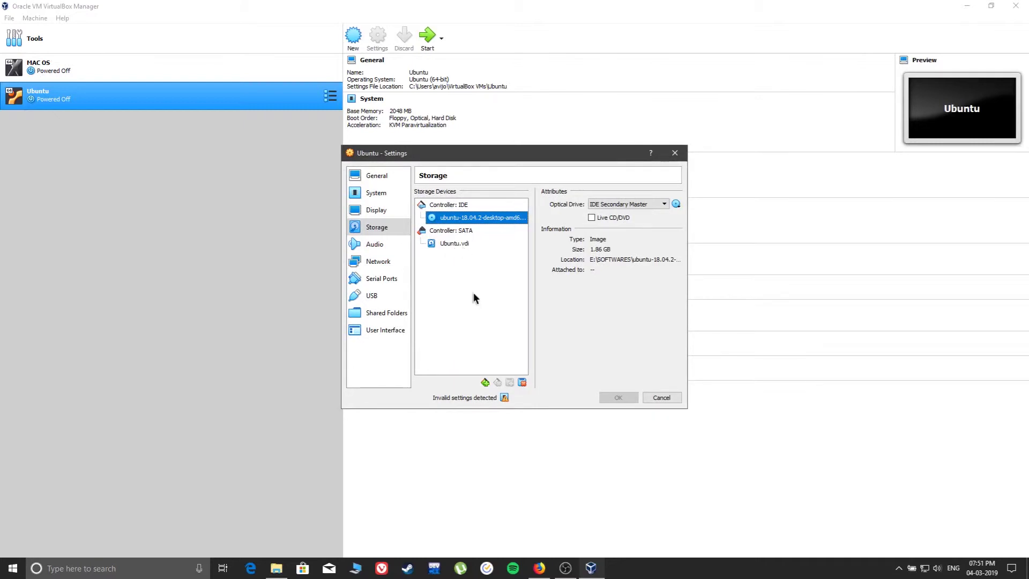
click(375, 192)
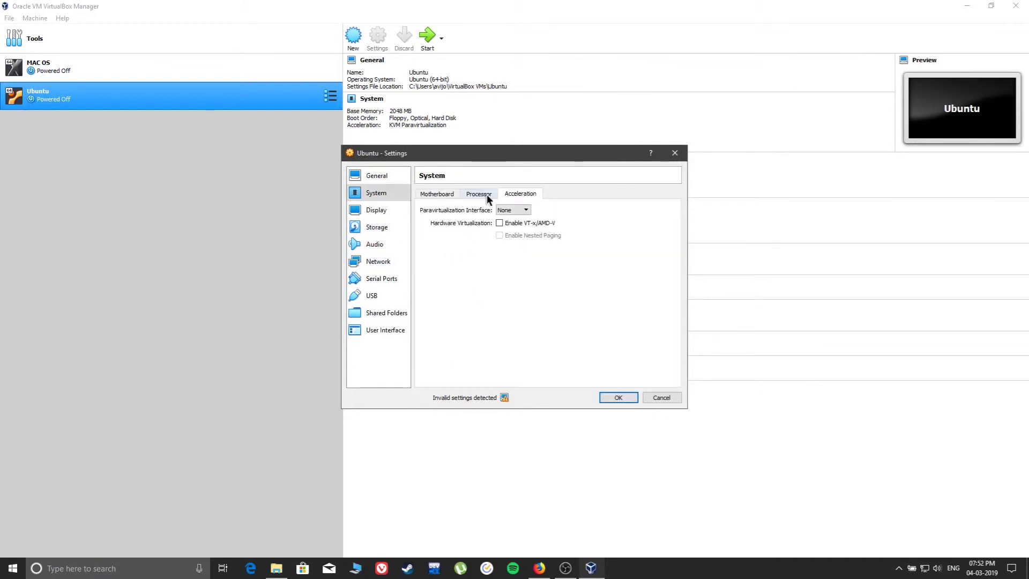
- Set the Ubuntu VM's Paravirtualization Interface to None under System > Acceleration and save
click(478, 193)
click(436, 200)
click(389, 225)
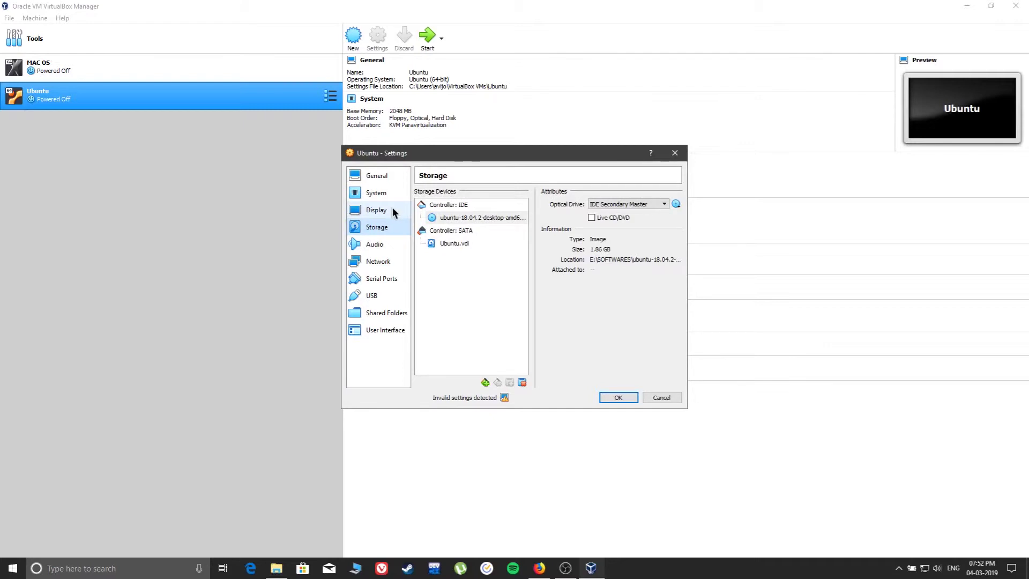
click(386, 193)
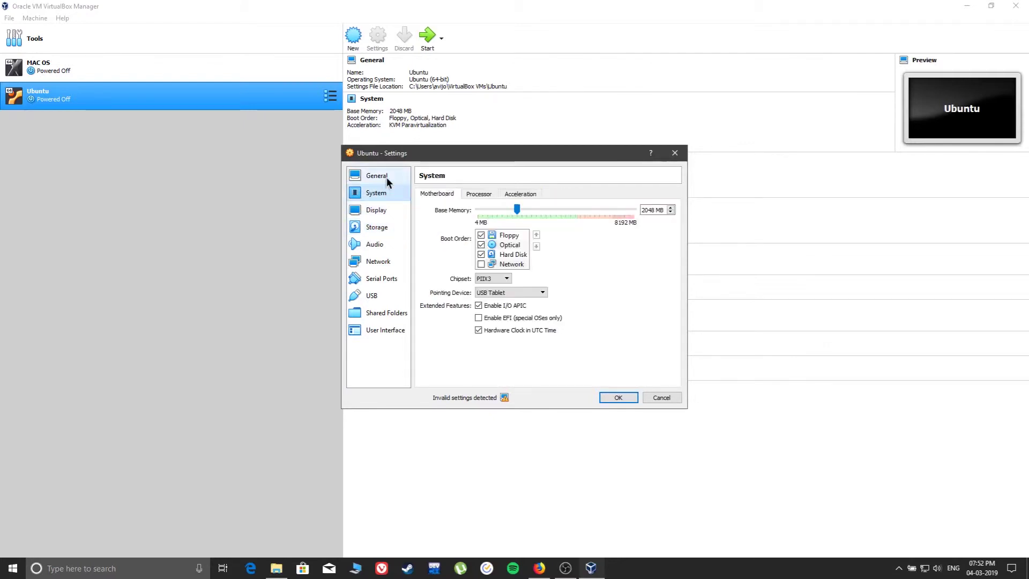
click(520, 194)
click(512, 210)
click(513, 215)
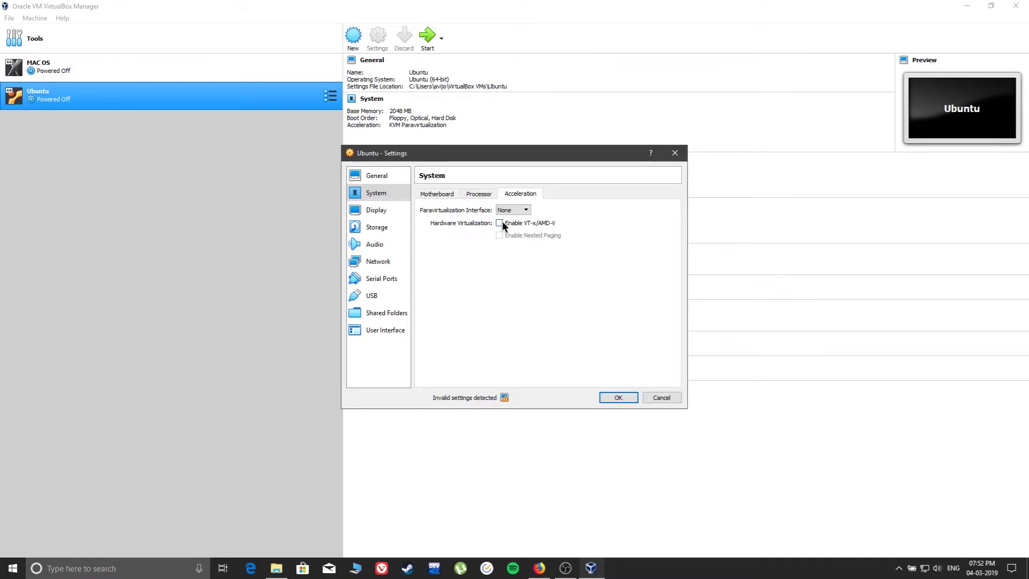
click(617, 397)
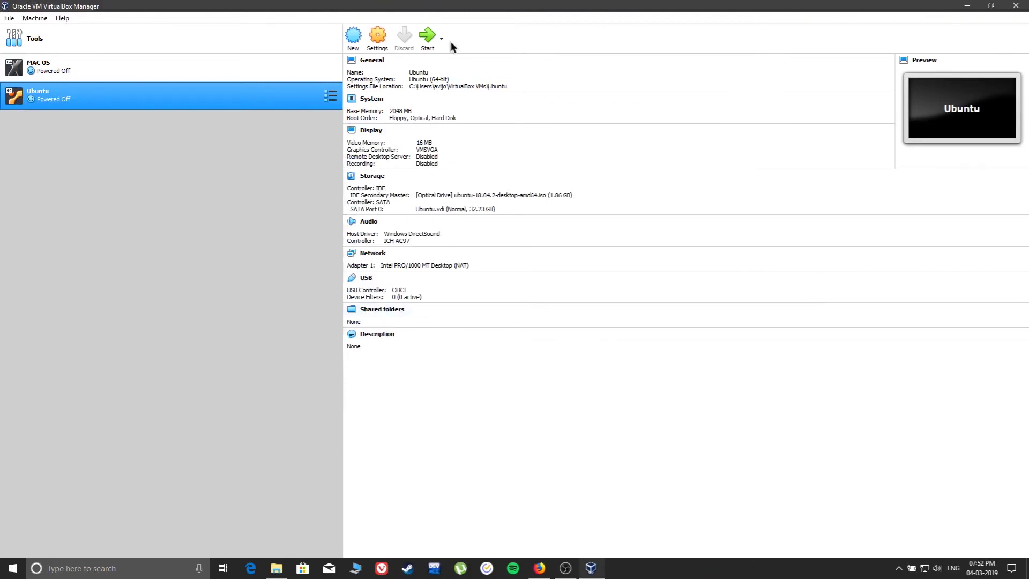
- Start the Ubuntu VM with Normal Start from its context menu
right_click(190, 98)
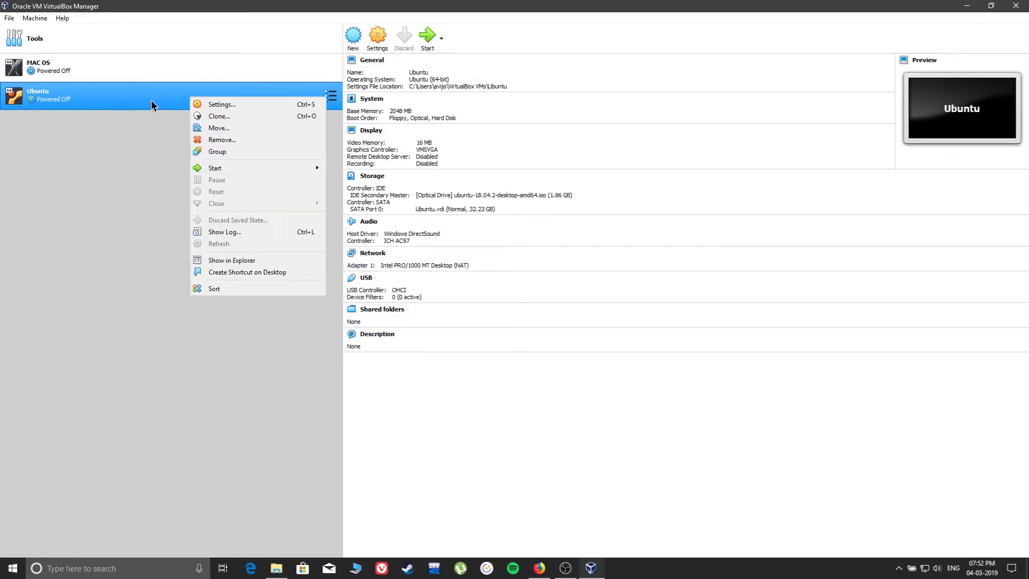
mouse_move(252, 168)
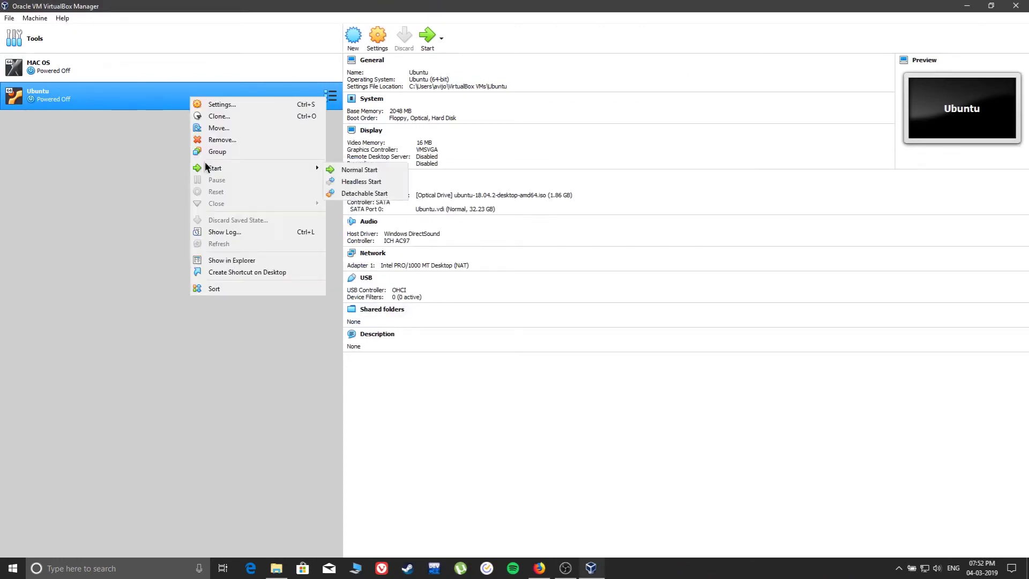
click(406, 171)
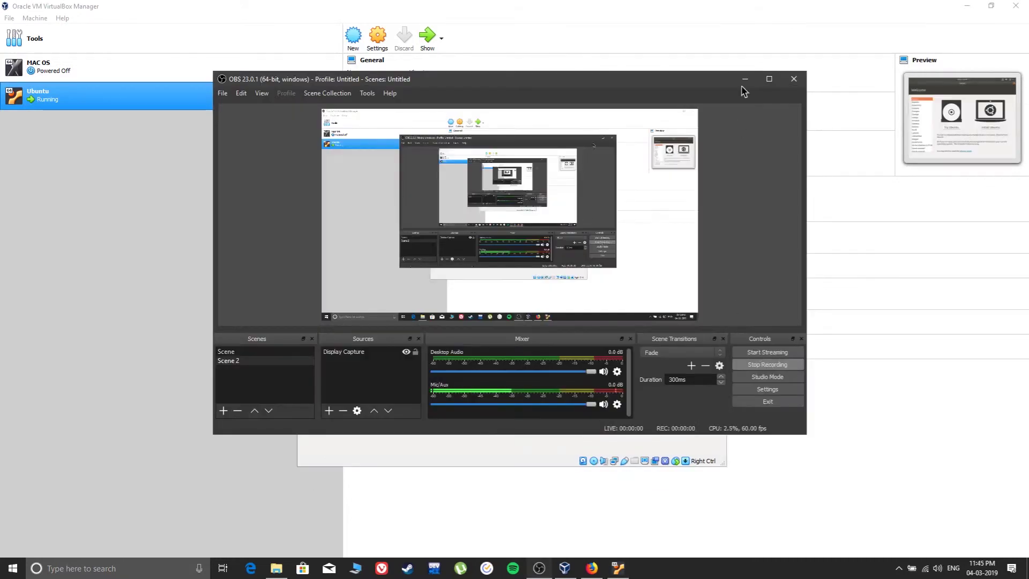
- Minimise OBS Studio to reveal the Ubuntu installer Welcome screen
click(744, 79)
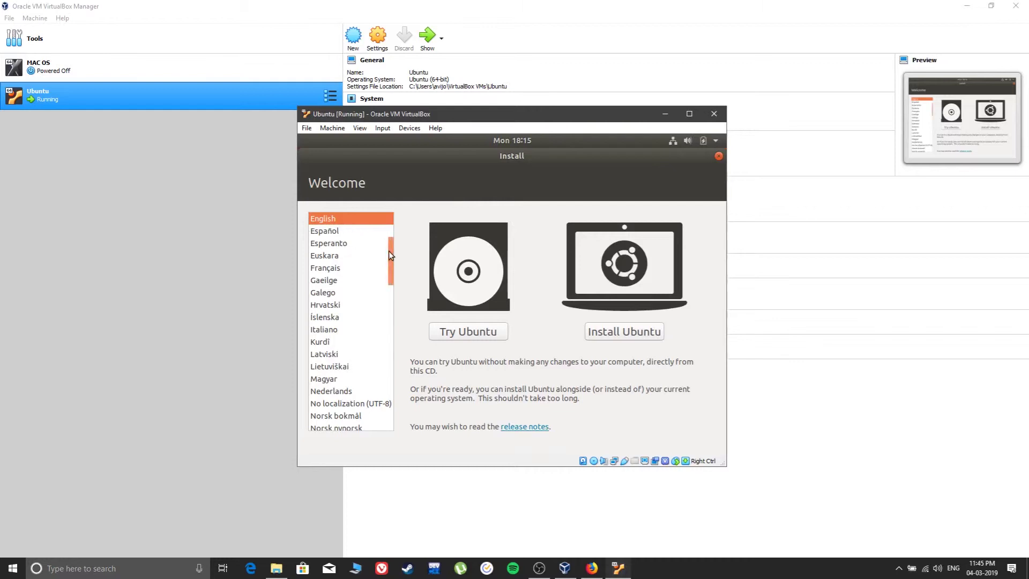
- Choose Install Ubuntu in English and accept the English (US) keyboard layout
mouse_move(390, 253)
mouse_down()
mouse_move(391, 265)
mouse_move(389, 223)
mouse_move(396, 248)
mouse_up()
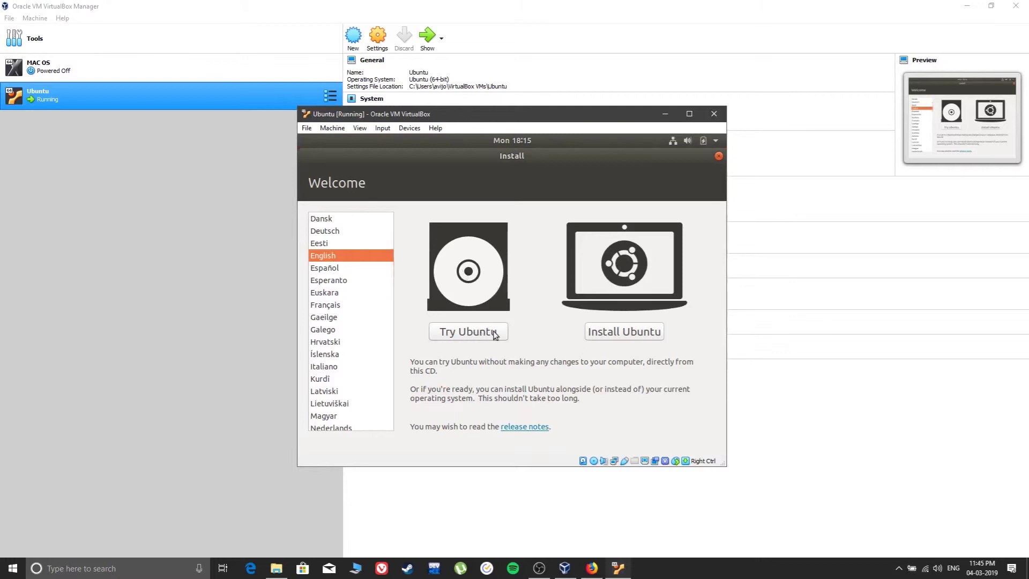
click(621, 333)
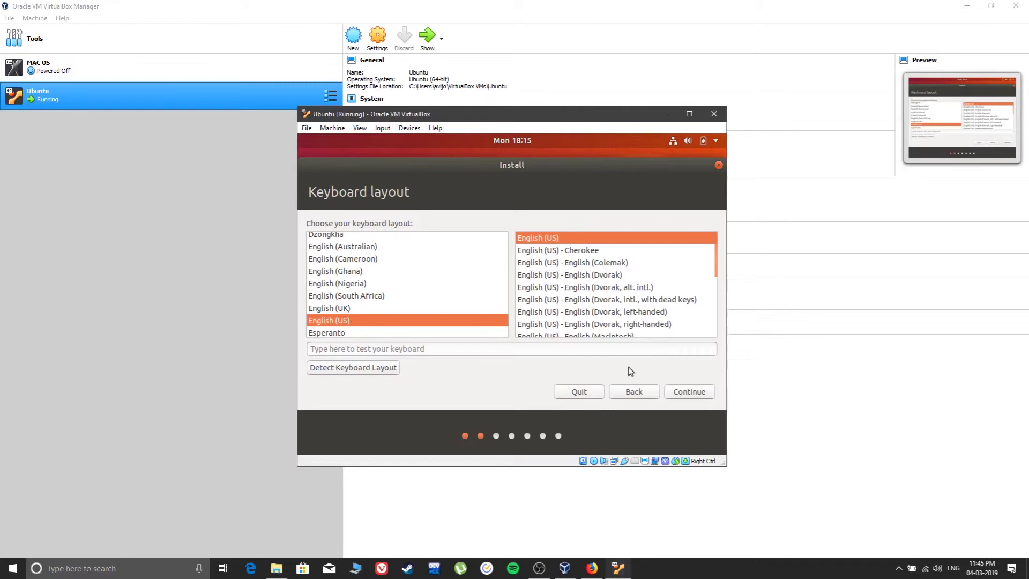
click(671, 395)
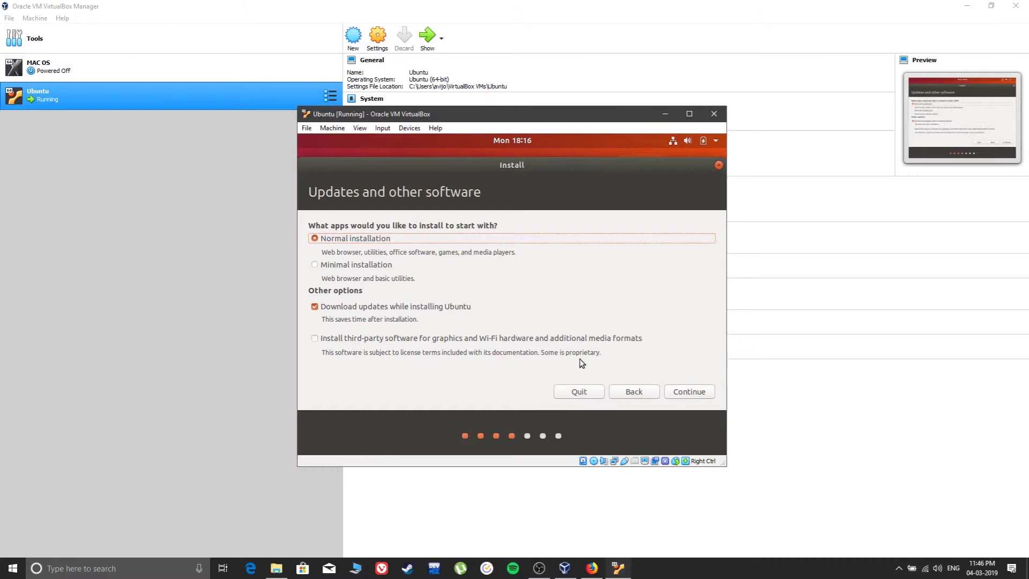
- Enable installing third-party software for graphics, Wi-Fi and media formats, then continue
click(315, 338)
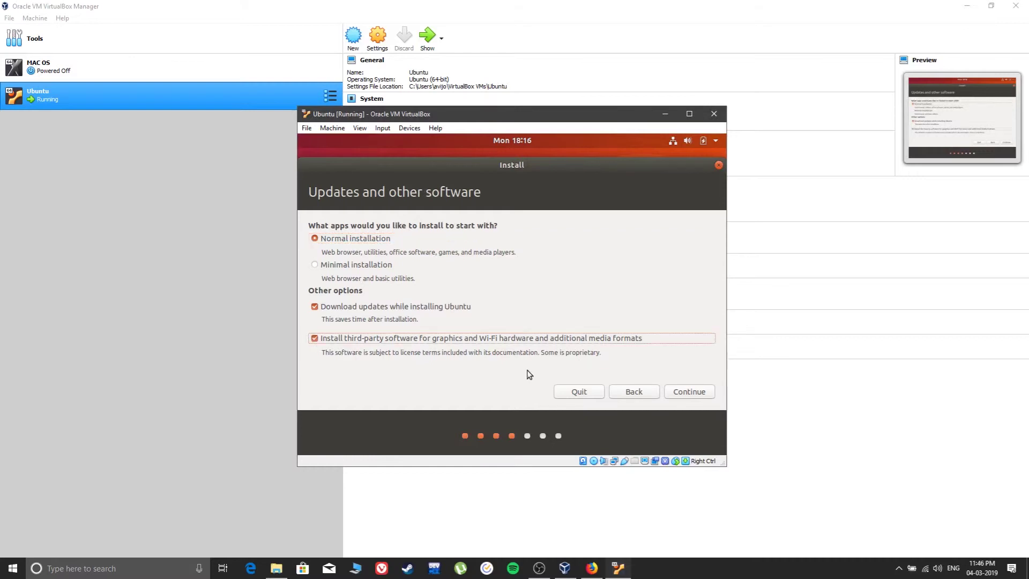
click(690, 392)
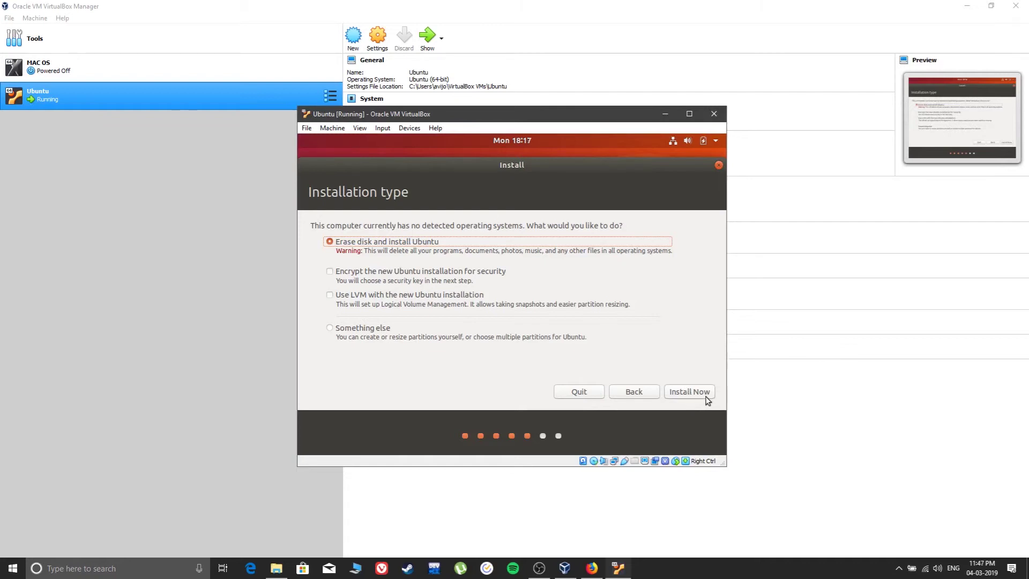
- Erase the disk and install Ubuntu, approve the partition changes, and accept Kolkata as location
click(689, 391)
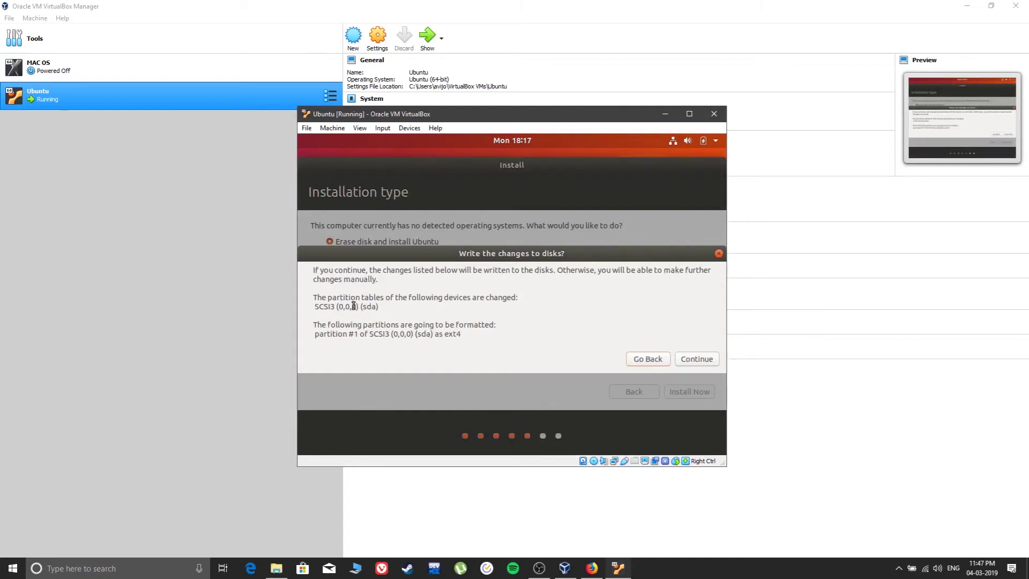
click(689, 359)
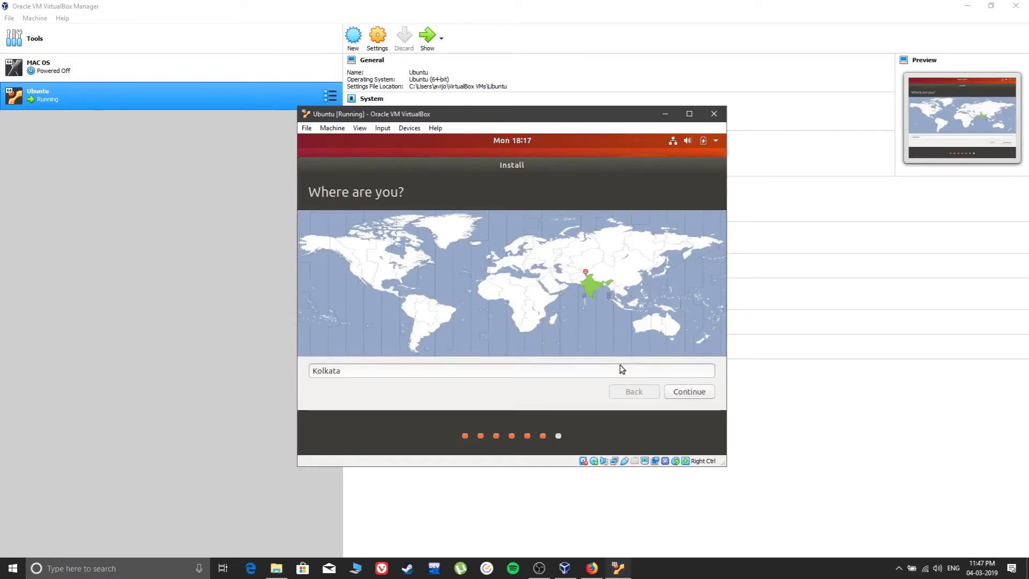
click(691, 392)
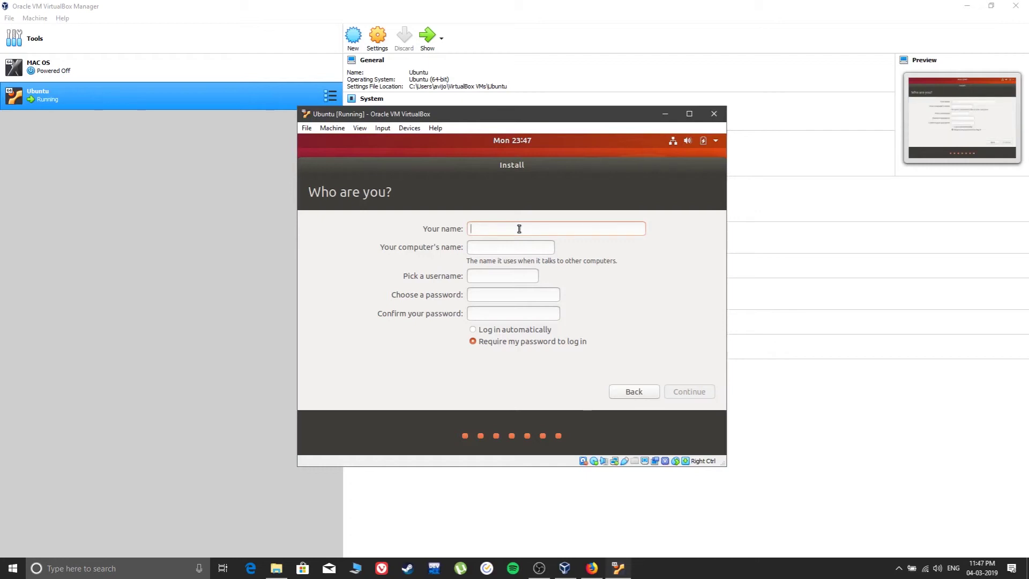
- Enter the user's full name, then type and confirm the account password
text(Avijoy)
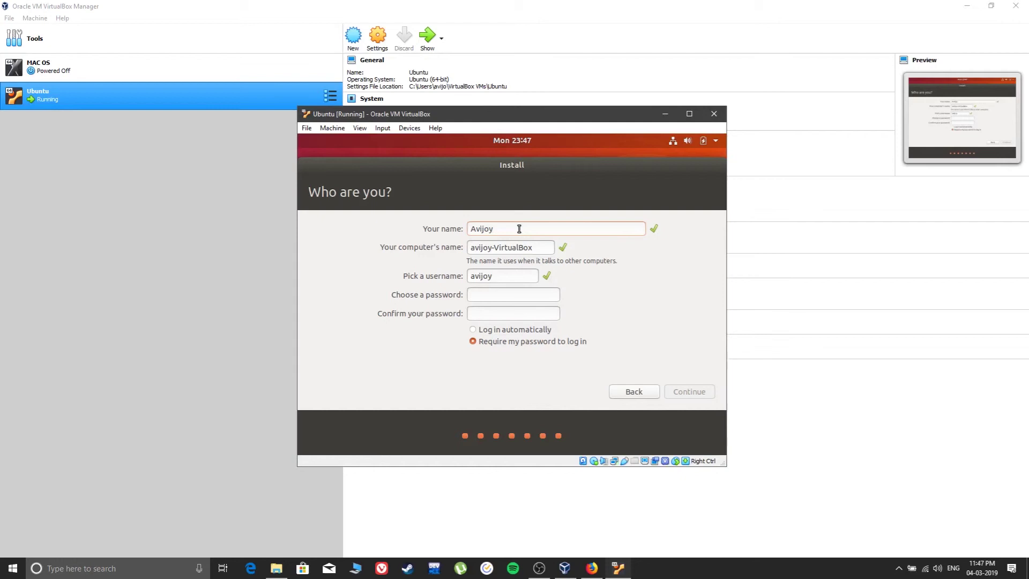
text( Das Bhowmick)
key(Tab)
key(Tab)
key(Tab)
text(•••••••)
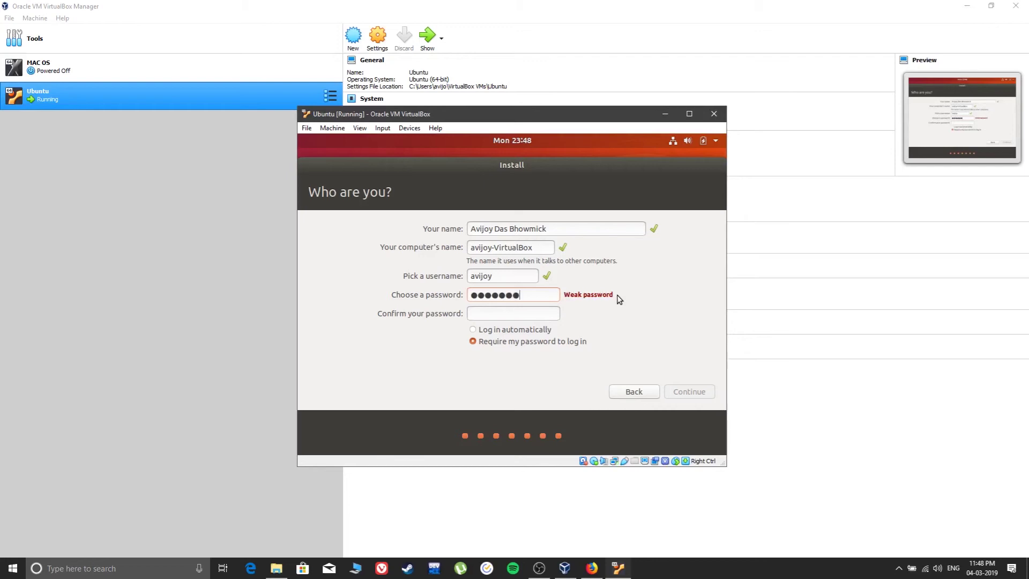
text(•••)
key(Tab)
key(ctrl+v)
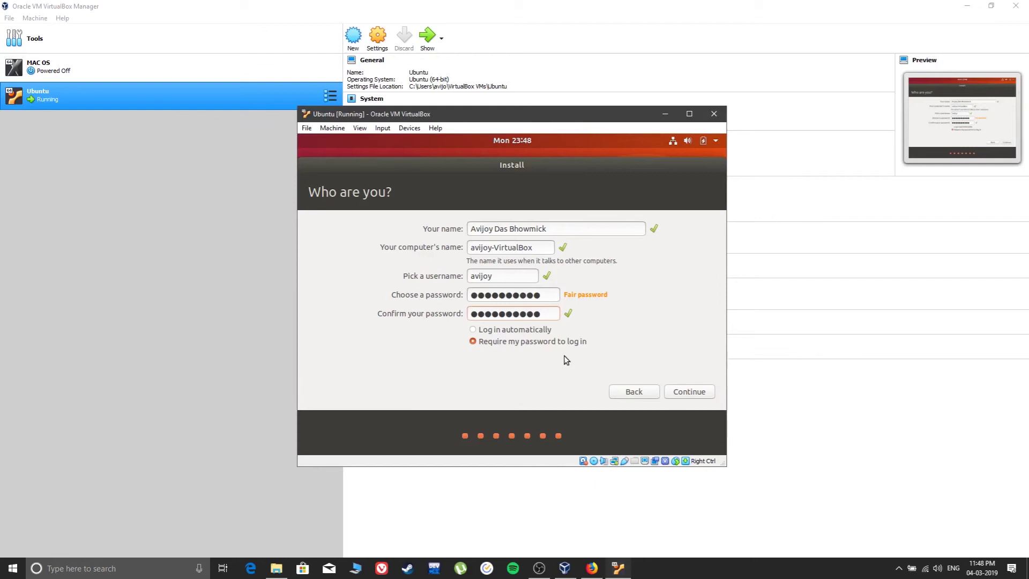
- Submit the account details and let Ubuntu install until Installation Complete appears
click(686, 391)
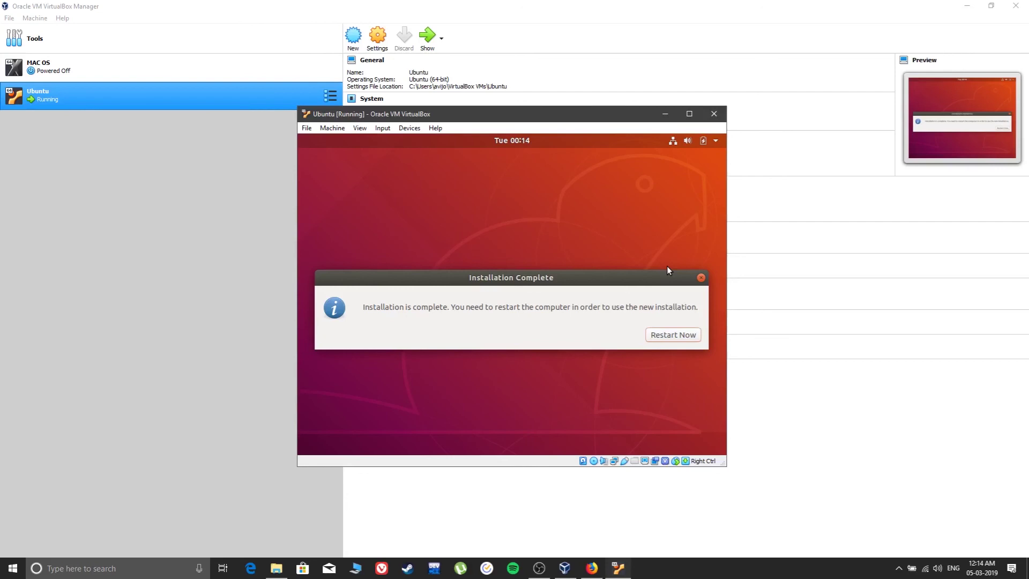
- Restart the VM after installation, continue the reboot, and minimise OBS to show Ubuntu booting
key(Return)
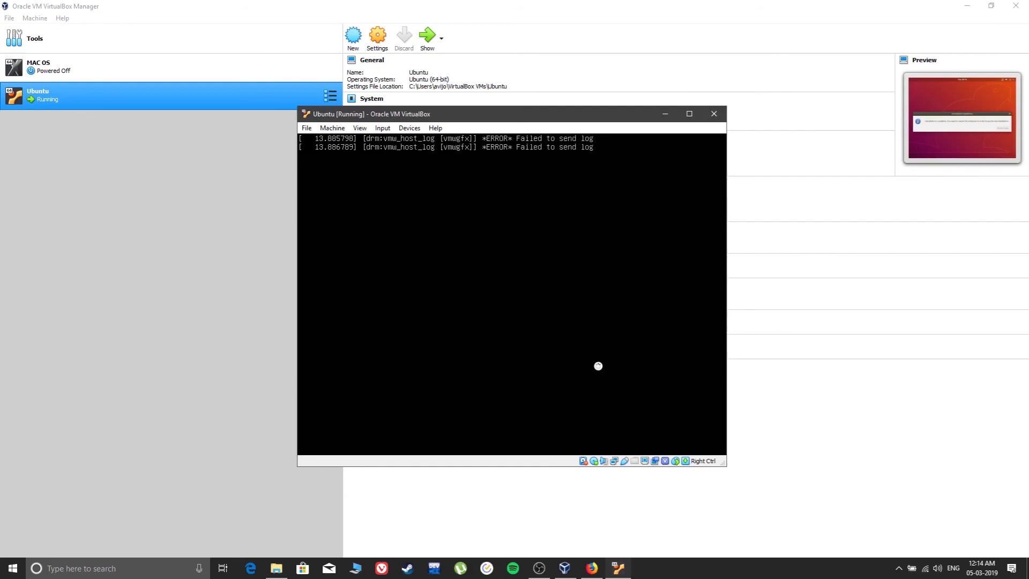
key(Return)
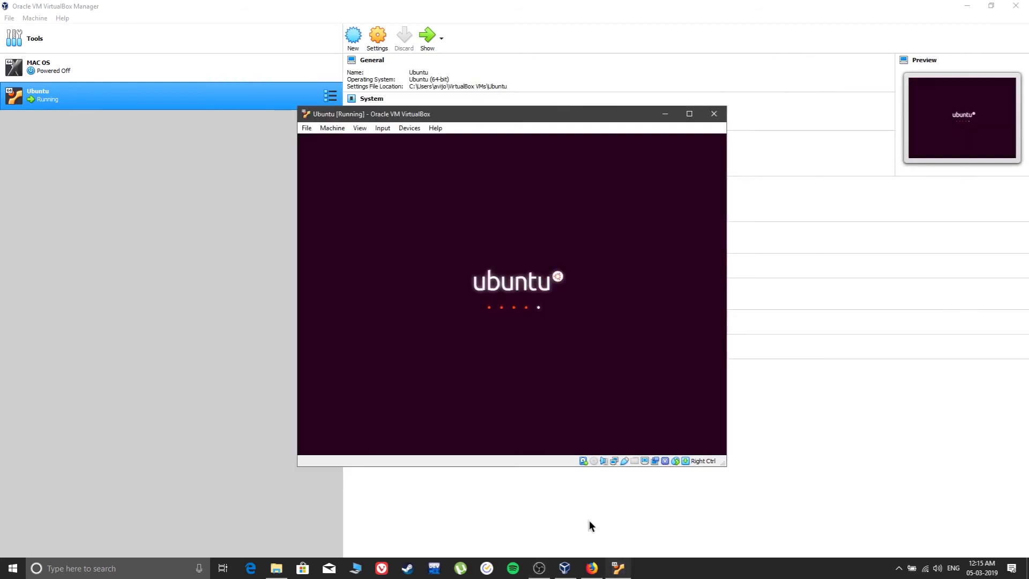
click(539, 568)
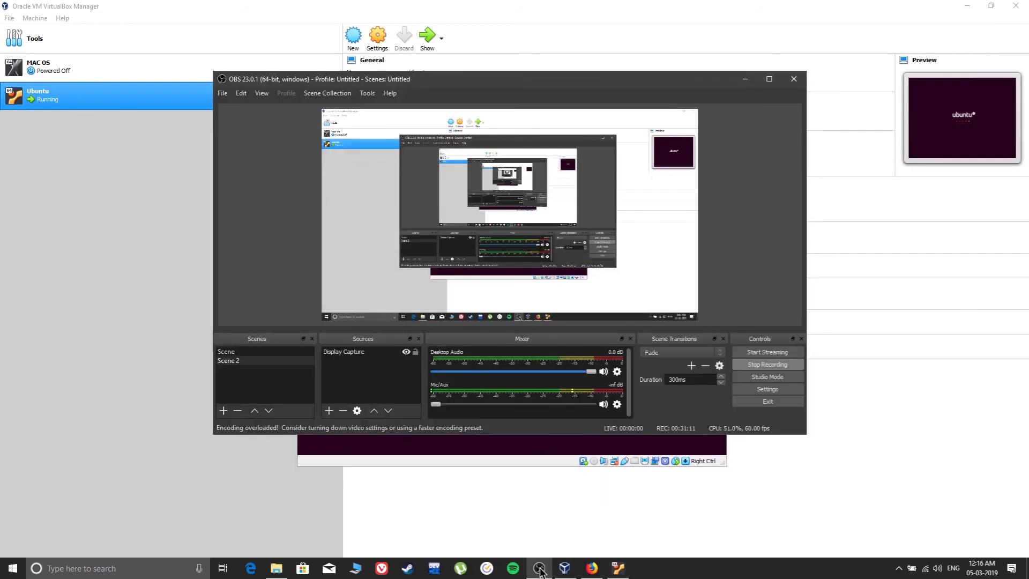
click(539, 568)
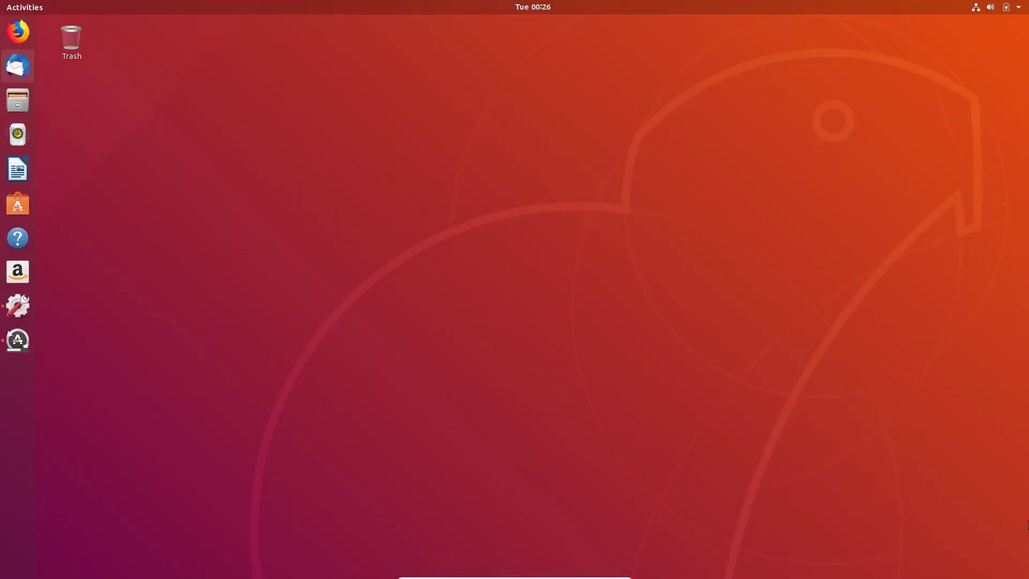